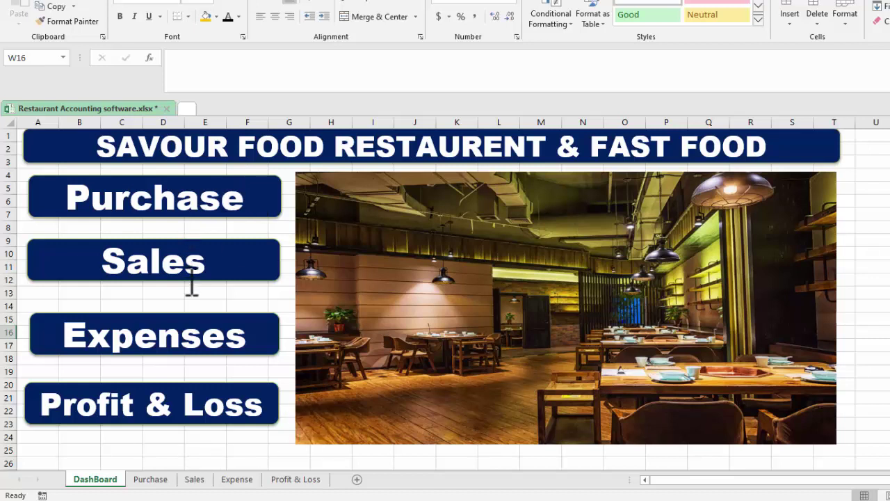
# - Look through the Purchase, Sales, Expense and Profit & Loss sheets, then return to the DashBoard
pyautogui.click(160, 479)
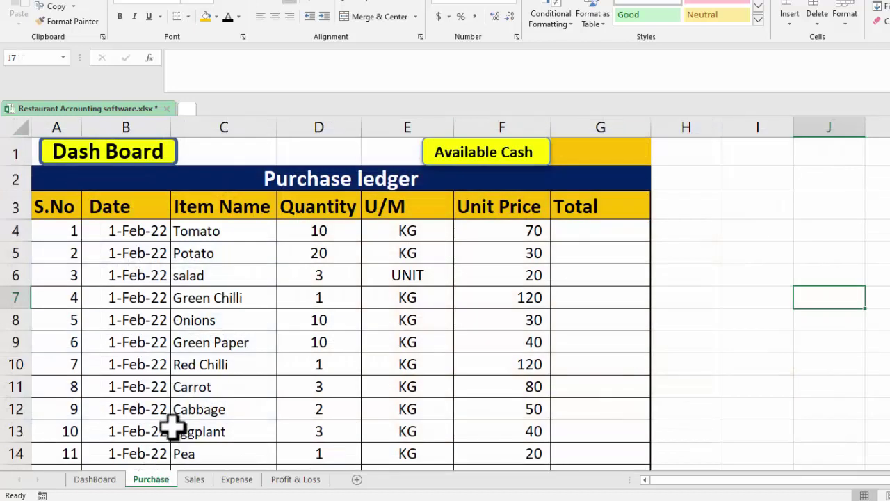
pyautogui.click(196, 480)
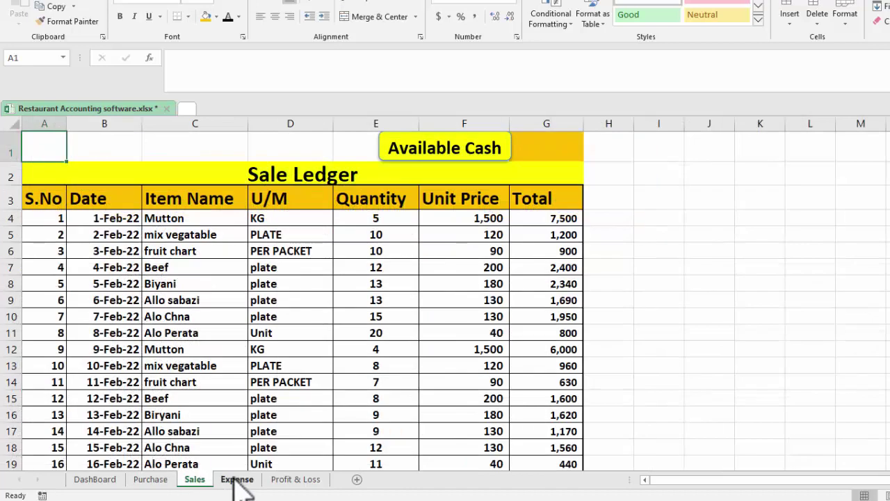
pyautogui.click(238, 482)
pyautogui.click(285, 481)
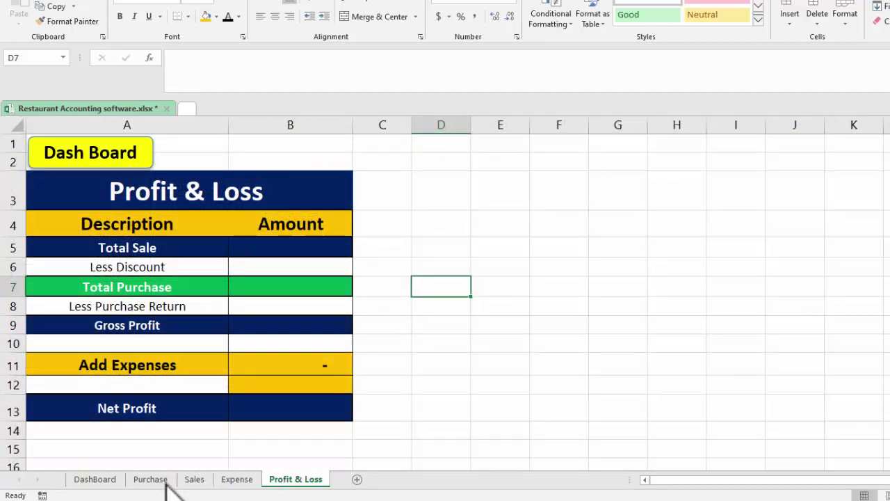
pyautogui.click(116, 485)
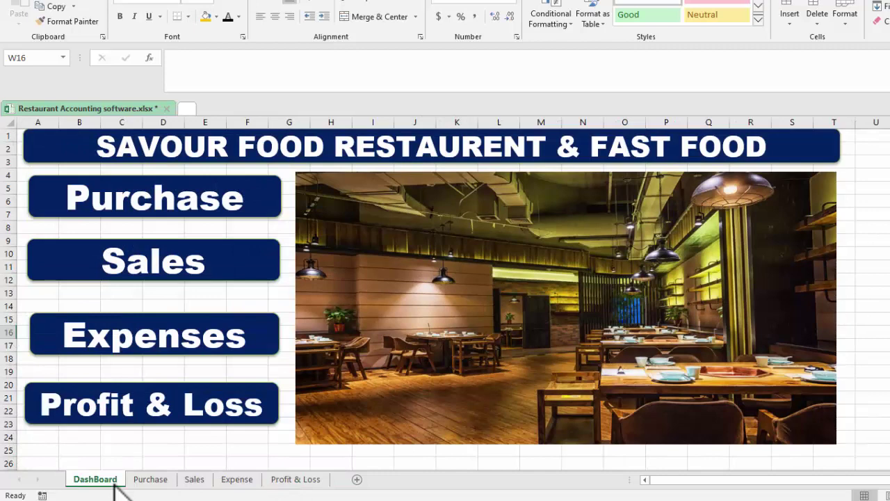
# - Delete the old Purchase button and draw a rectangle in its place across rows 4 to 7
pyautogui.click(271, 211)
pyautogui.press('Delete')
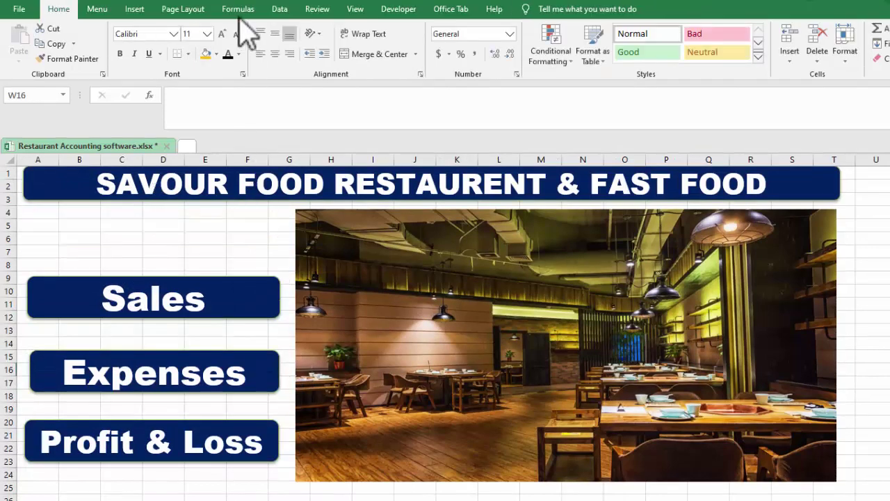
pyautogui.click(136, 14)
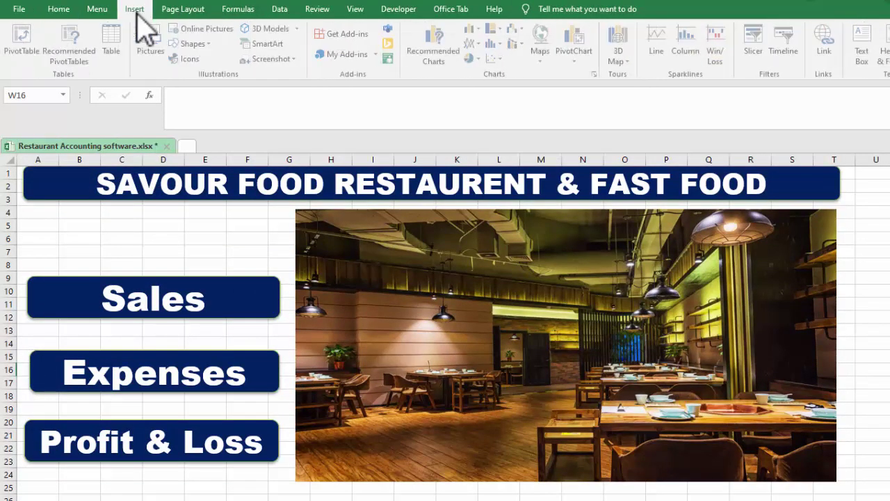
pyautogui.click(201, 44)
pyautogui.click(218, 72)
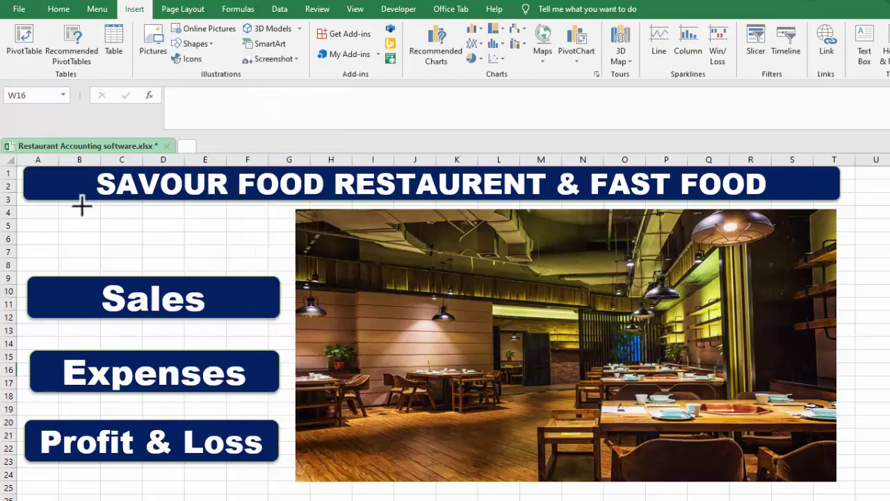
pyautogui.moveTo(44, 213); pyautogui.dragTo(274, 254)
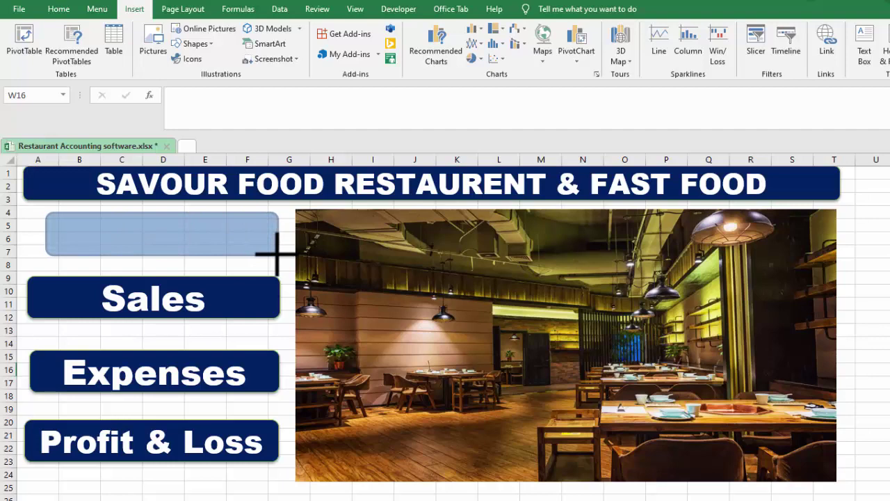
pyautogui.moveTo(277, 255); pyautogui.dragTo(278, 255)
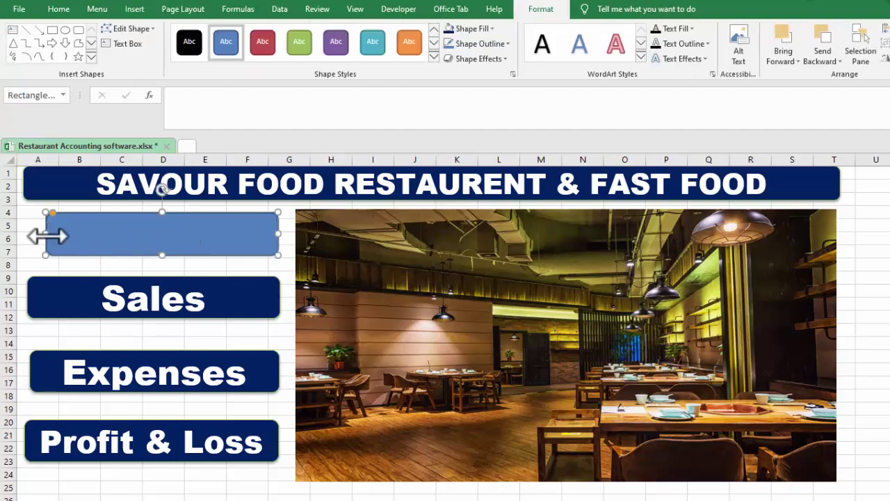
pyautogui.moveTo(45, 235); pyautogui.dragTo(41, 235)
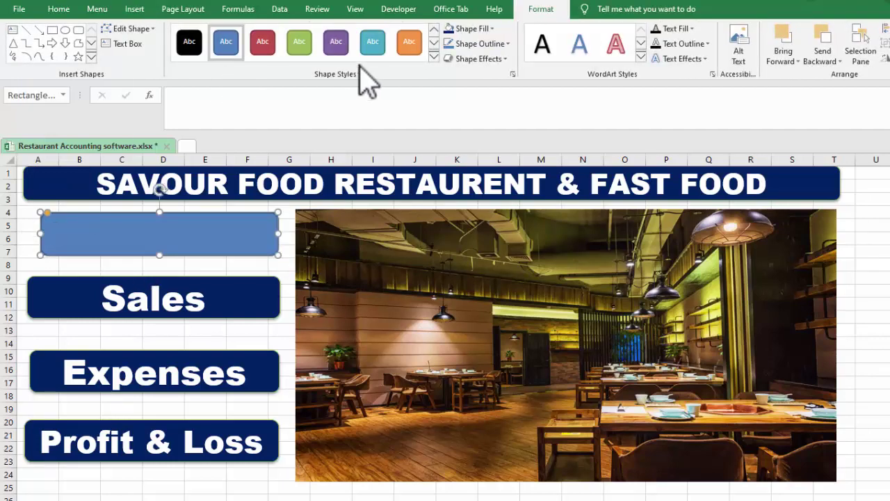
# - Give the new rectangle a blue gradient style and a dark blue fill
pyautogui.click(433, 57)
pyautogui.click(224, 253)
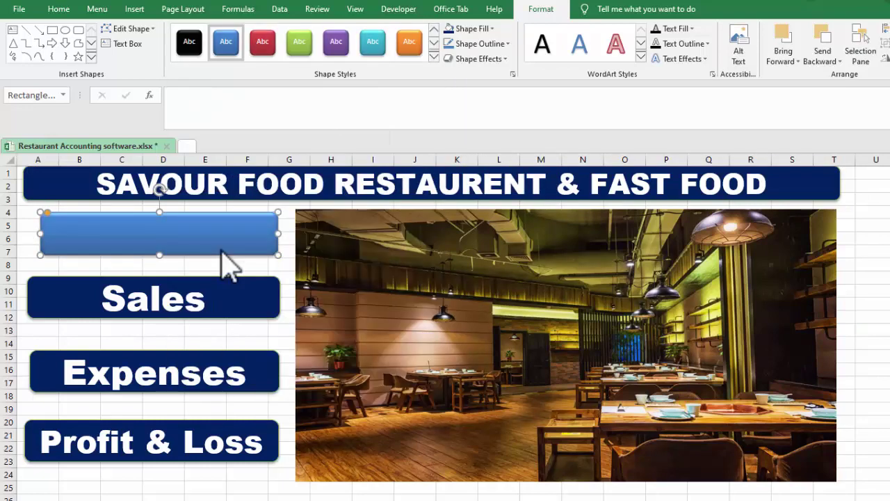
pyautogui.click(492, 28)
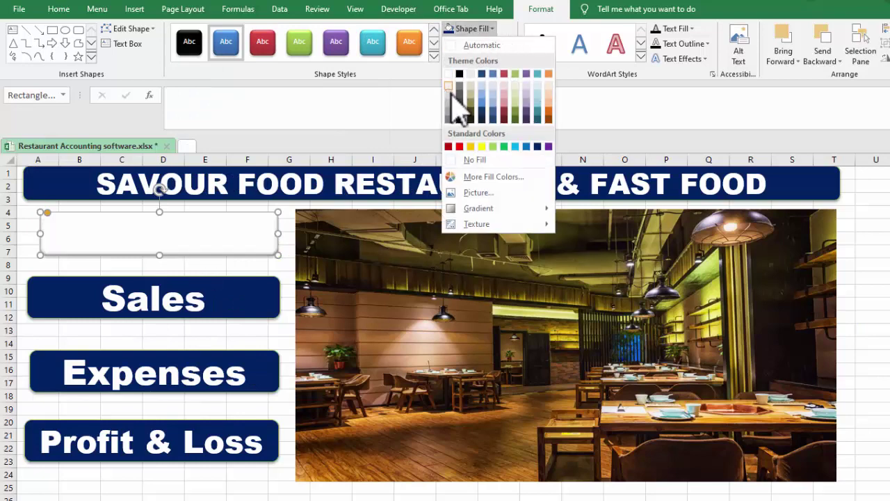
pyautogui.click(537, 146)
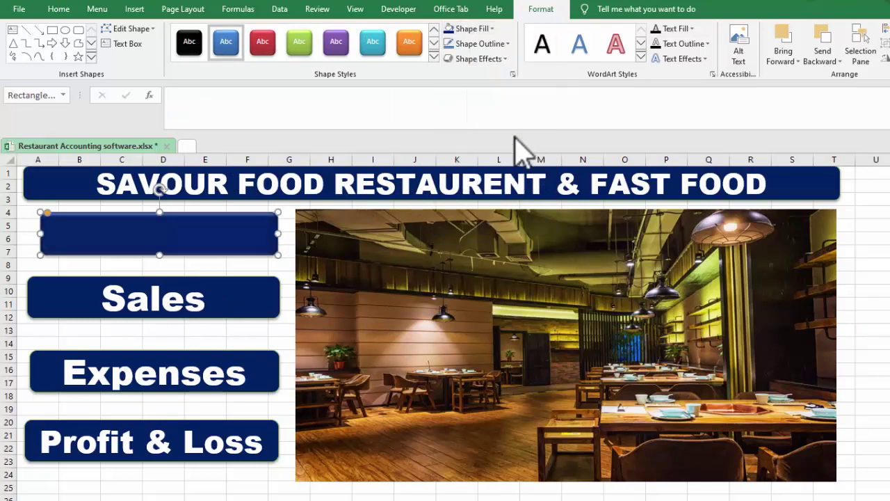
pyautogui.click(434, 57)
pyautogui.press('Escape')
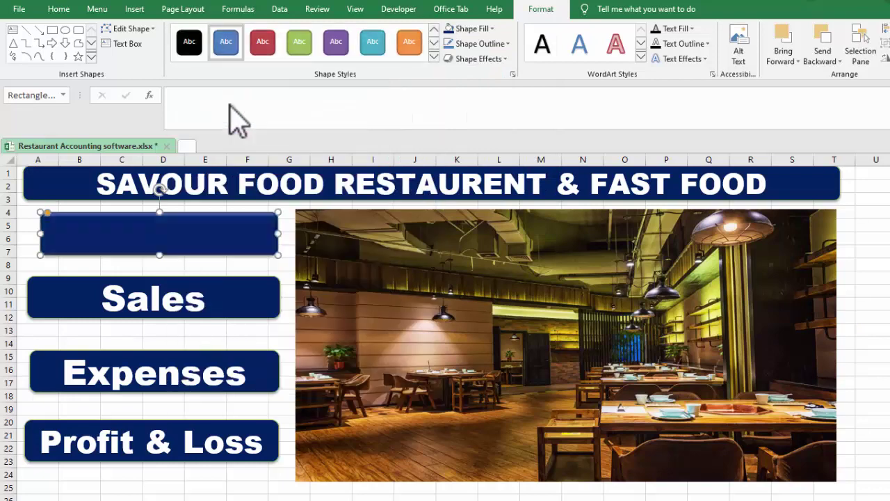
pyautogui.click(473, 28)
pyautogui.click(537, 146)
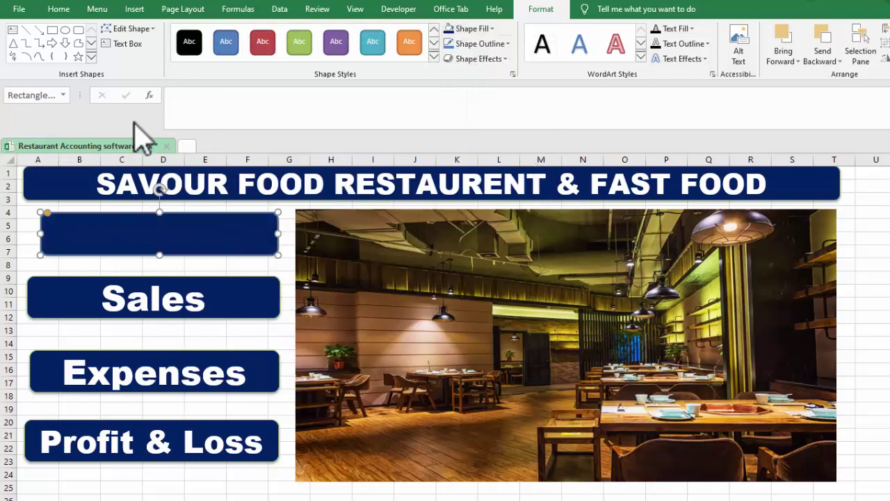
pyautogui.click(128, 44)
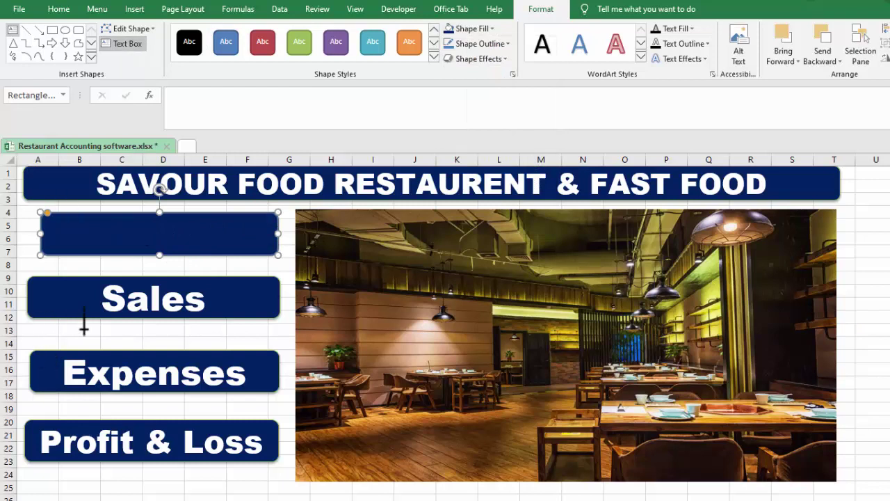
pyautogui.click(94, 237)
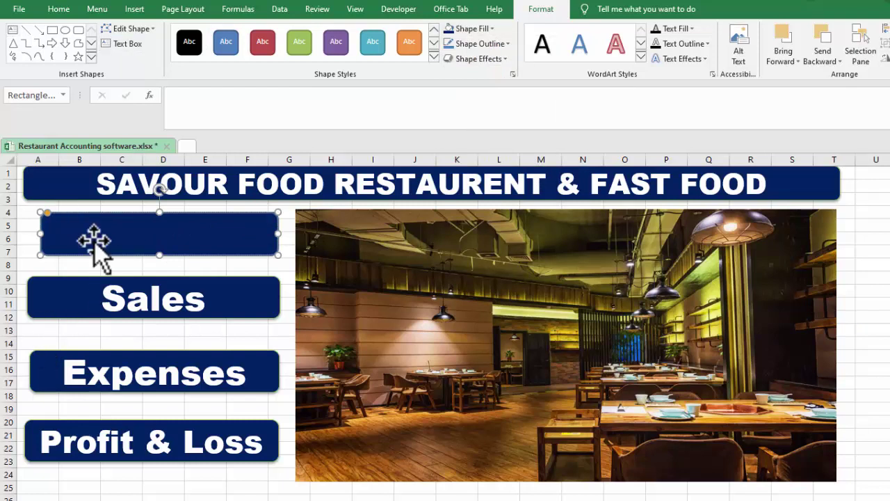
# - Label the rectangle 'purchase' in centred 36 pt Arial Black text
pyautogui.write('purchase')
pyautogui.doubleClick(63, 223)
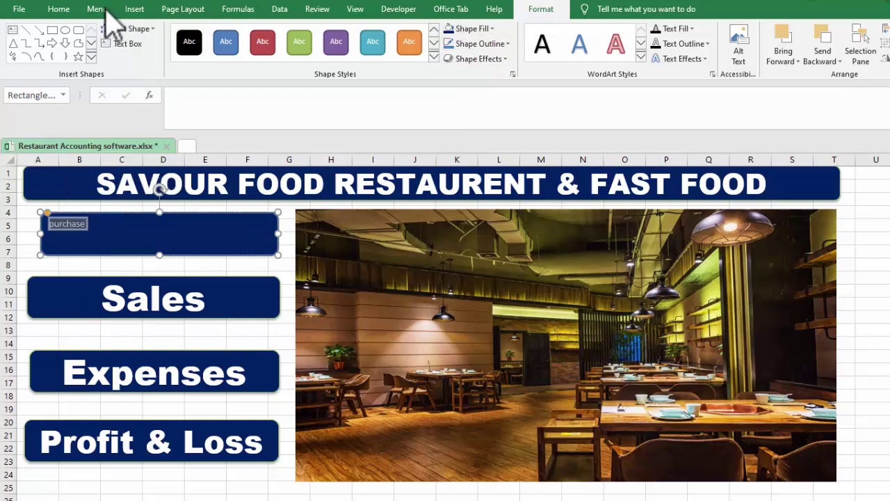
pyautogui.click(59, 9)
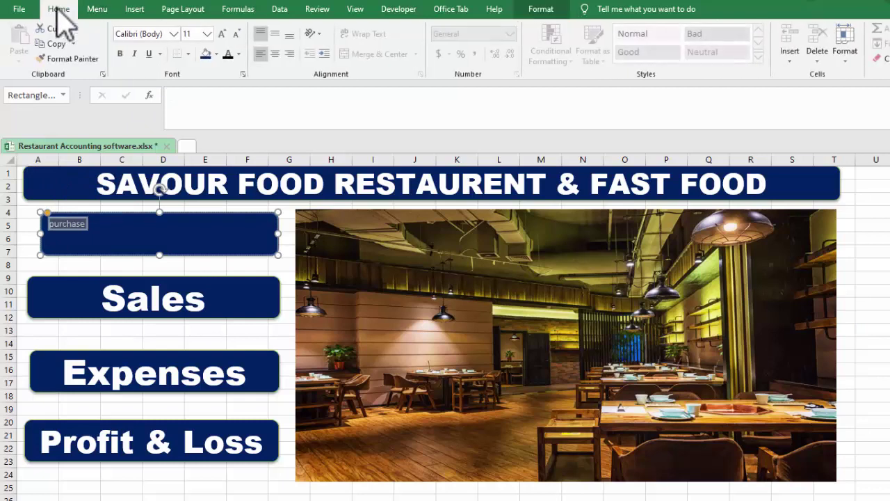
pyautogui.click(223, 33)
pyautogui.click(223, 33)
pyautogui.click(223, 33)
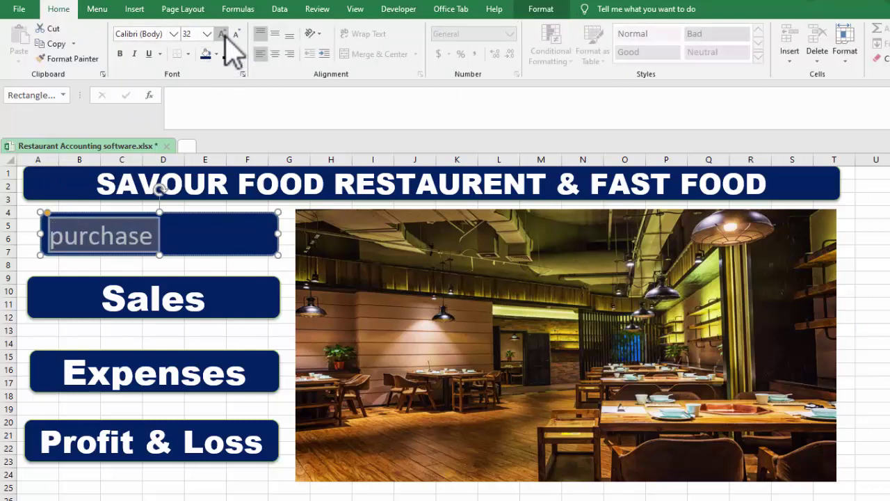
pyautogui.click(276, 54)
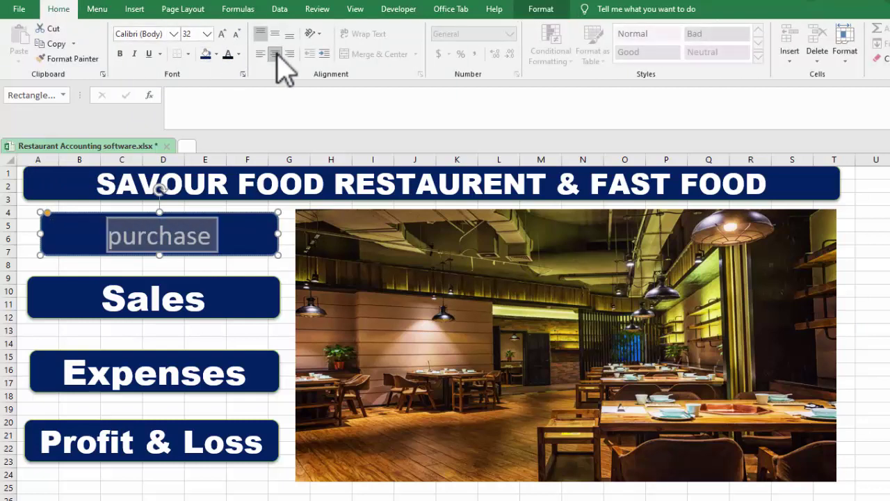
pyautogui.click(173, 33)
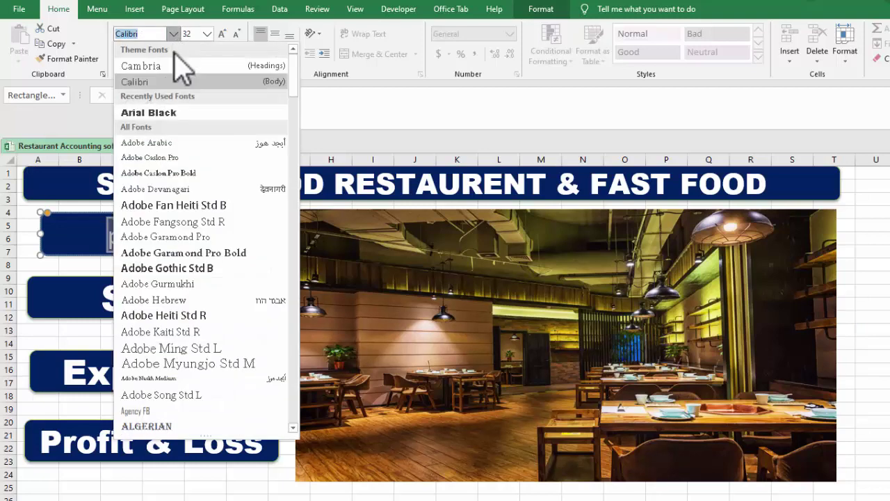
pyautogui.click(180, 112)
pyautogui.press('Escape')
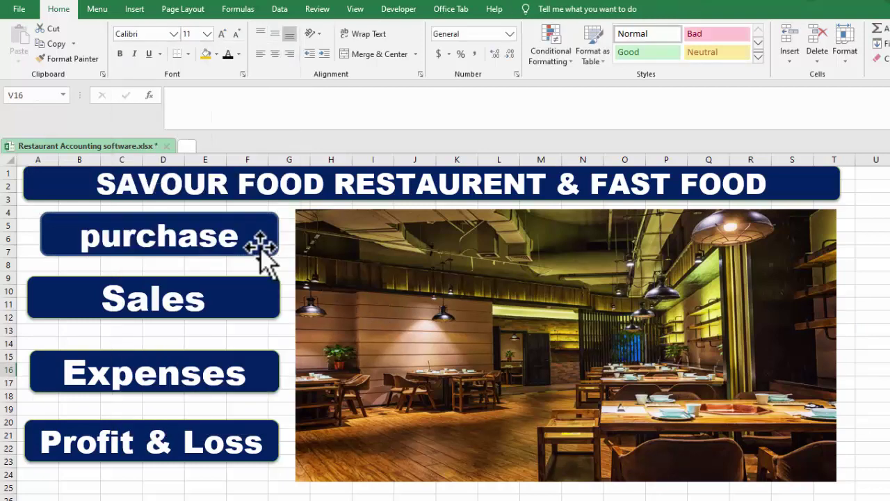
pyautogui.click(261, 247)
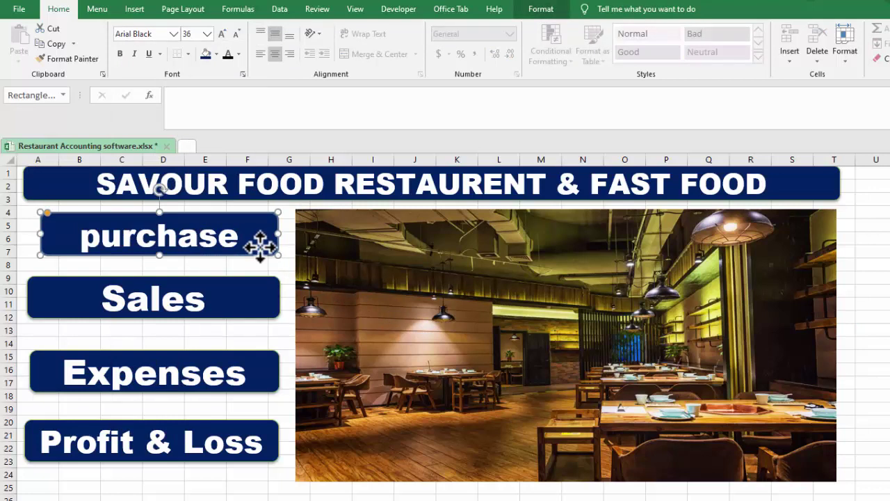
# - Link the purchase shape to the Purchase sheet in this workbook
pyautogui.rightClick(261, 247)
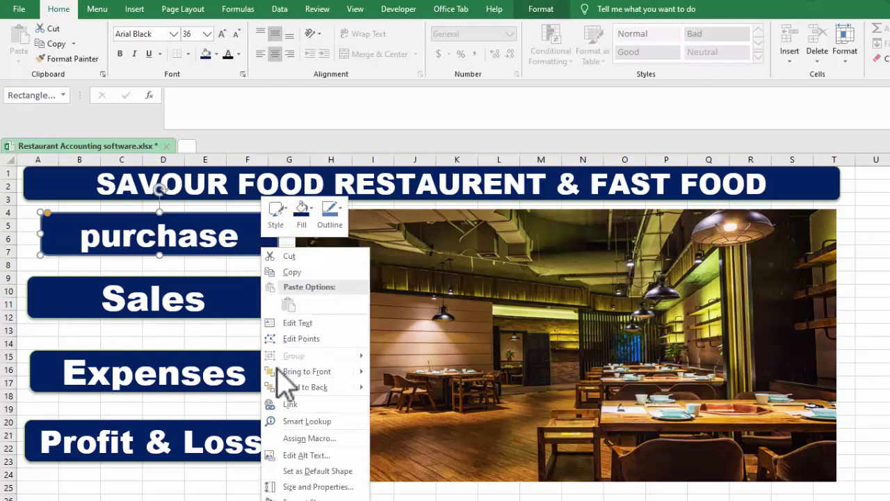
pyautogui.click(292, 405)
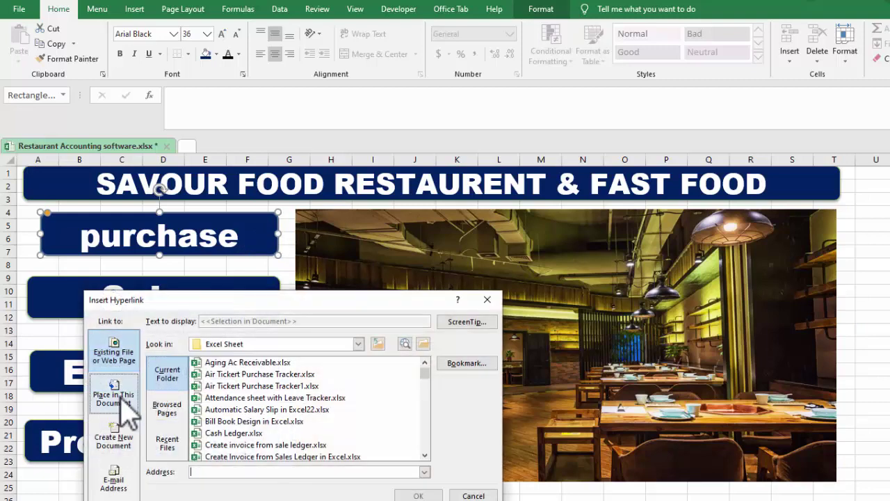
pyautogui.click(124, 409)
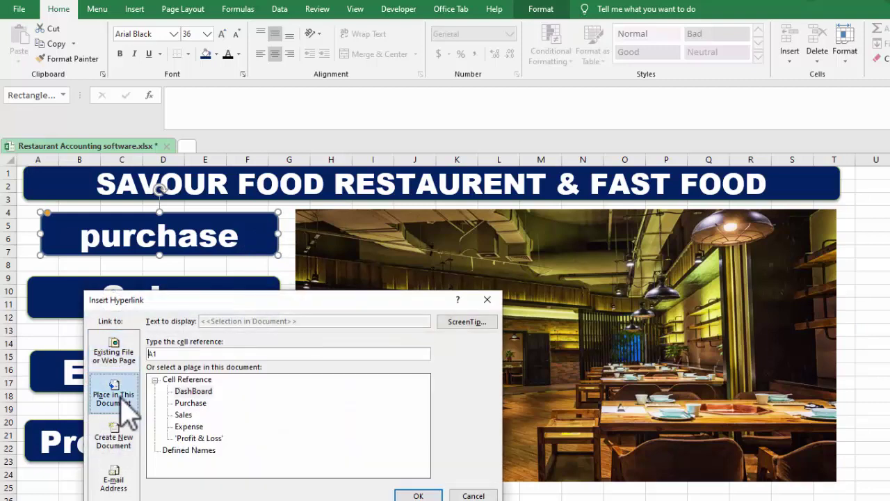
pyautogui.click(205, 404)
pyautogui.click(418, 495)
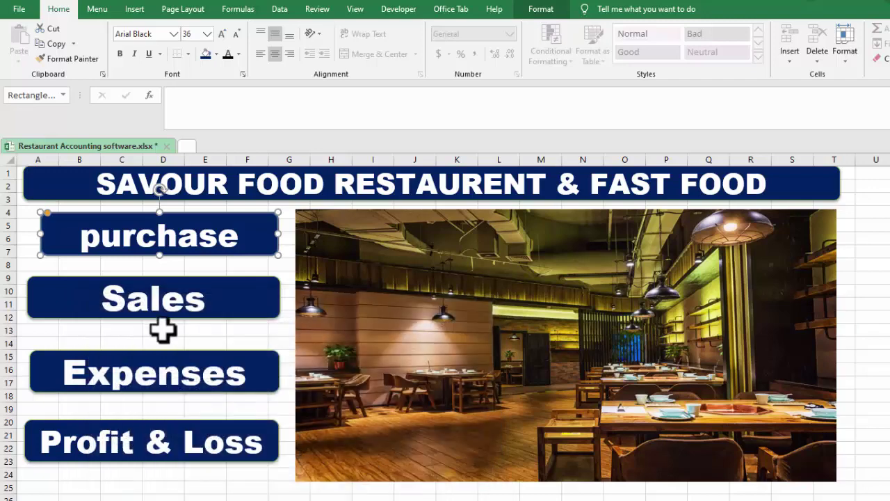
# - Link the Sales shape to the Sales sheet and the Expenses shape to the Expense sheet
pyautogui.click(219, 315)
pyautogui.rightClick(219, 314)
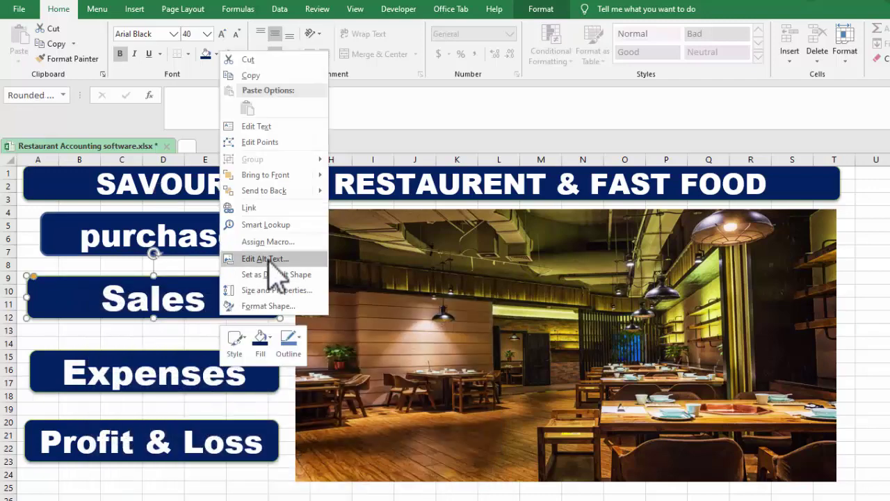
pyautogui.click(264, 209)
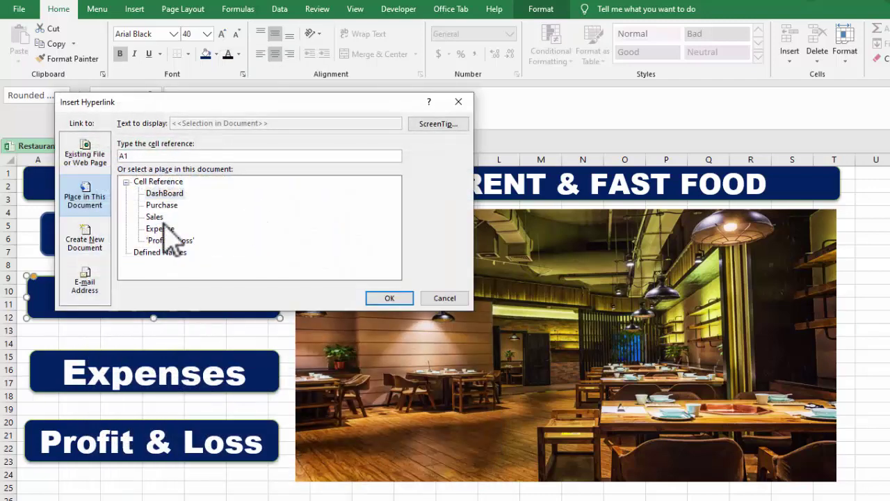
pyautogui.click(154, 217)
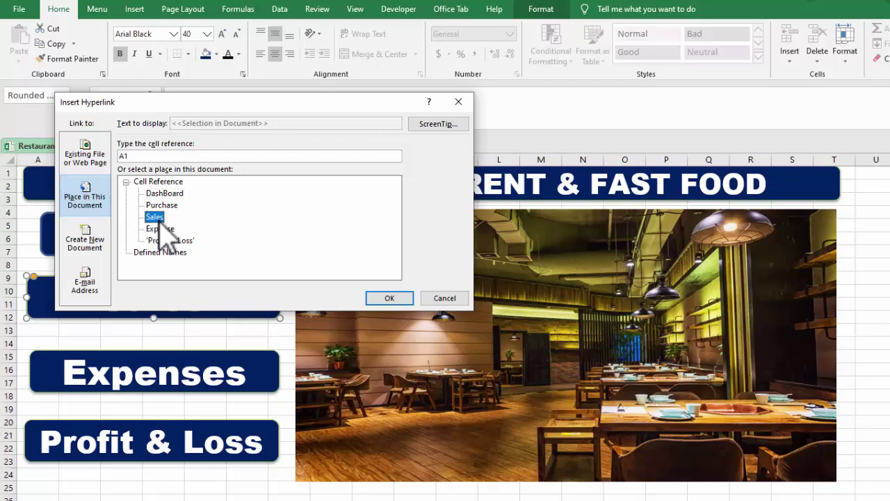
pyautogui.click(391, 298)
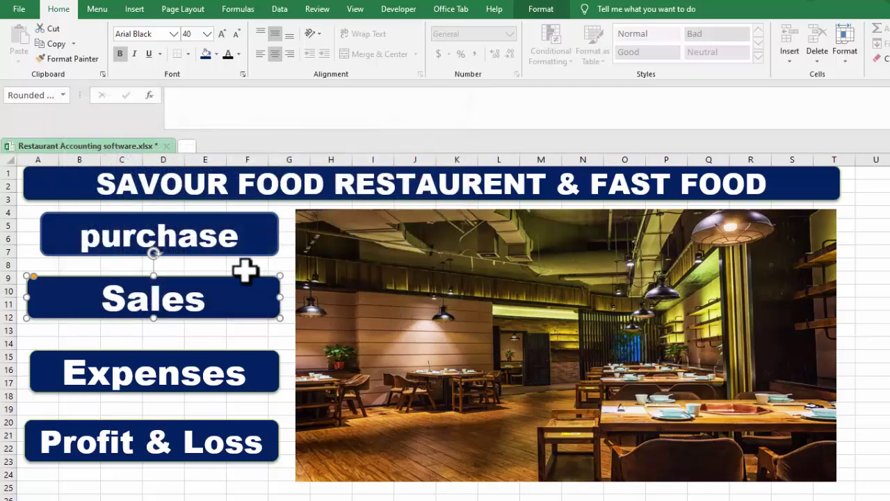
pyautogui.rightClick(248, 373)
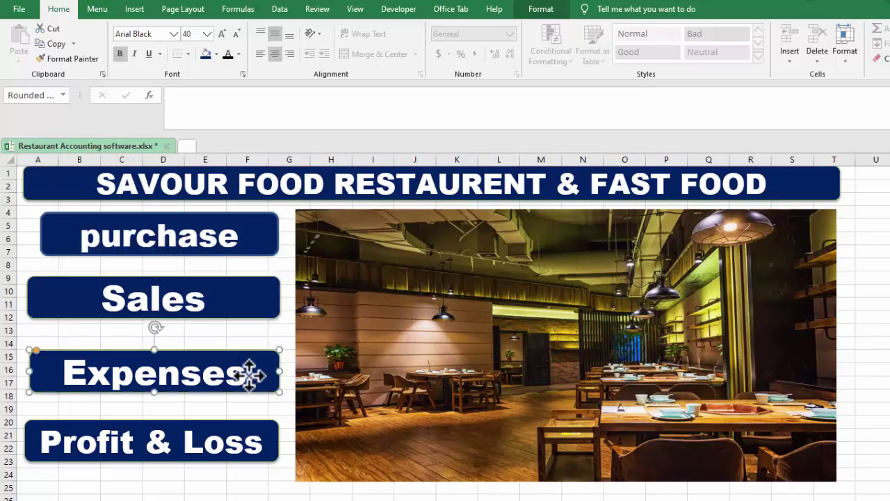
pyautogui.click(282, 269)
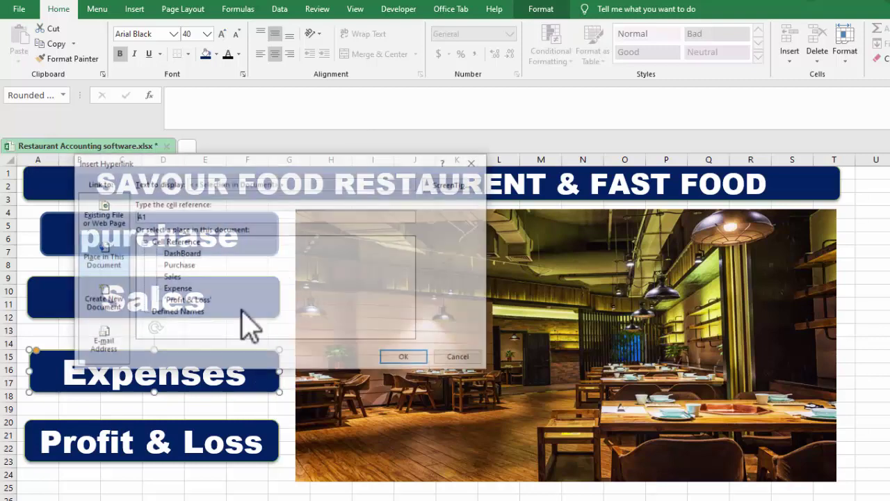
pyautogui.click(177, 288)
pyautogui.click(427, 360)
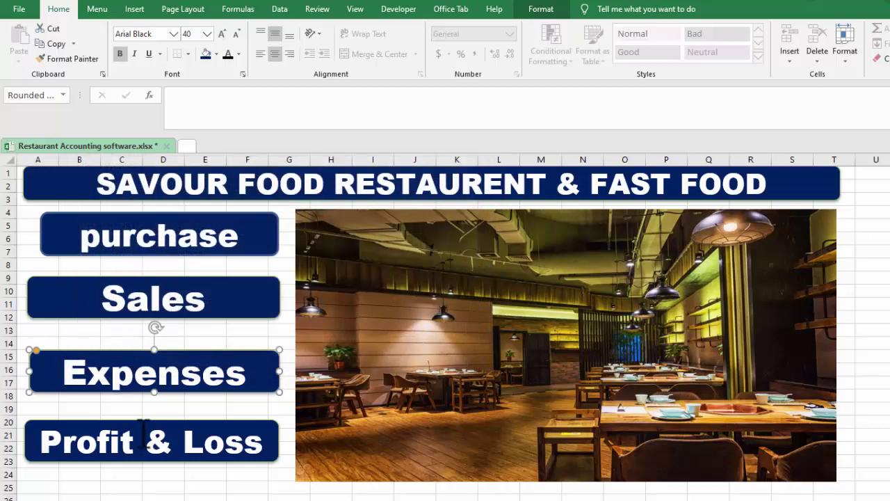
# - Link the Profit & Loss shape to its sheet, then follow the purchase link to the Purchase ledger
pyautogui.rightClick(241, 444)
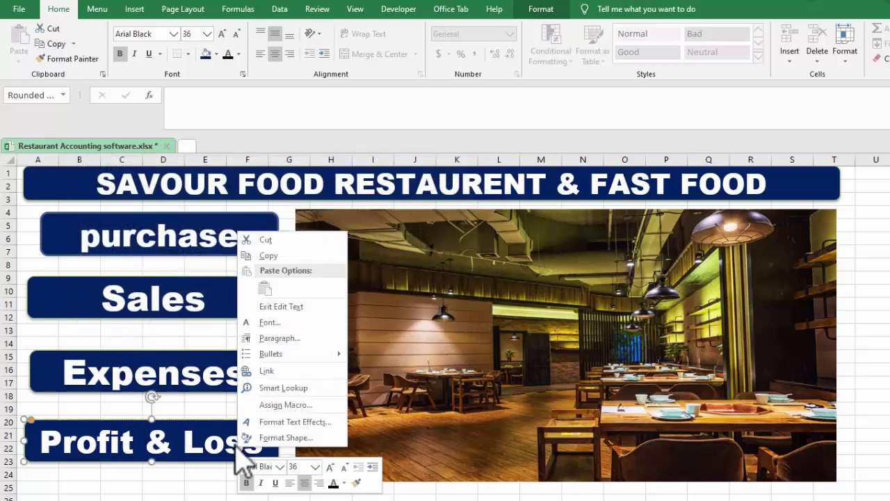
pyautogui.click(278, 372)
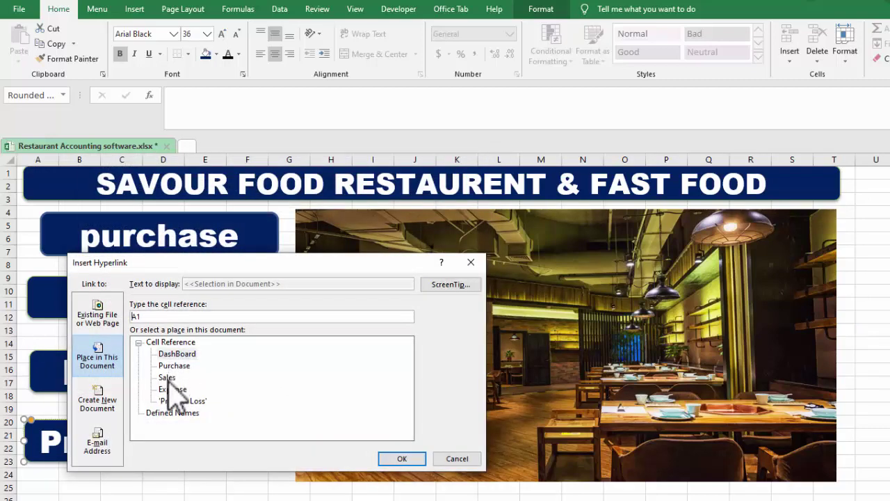
pyautogui.click(178, 401)
pyautogui.click(401, 459)
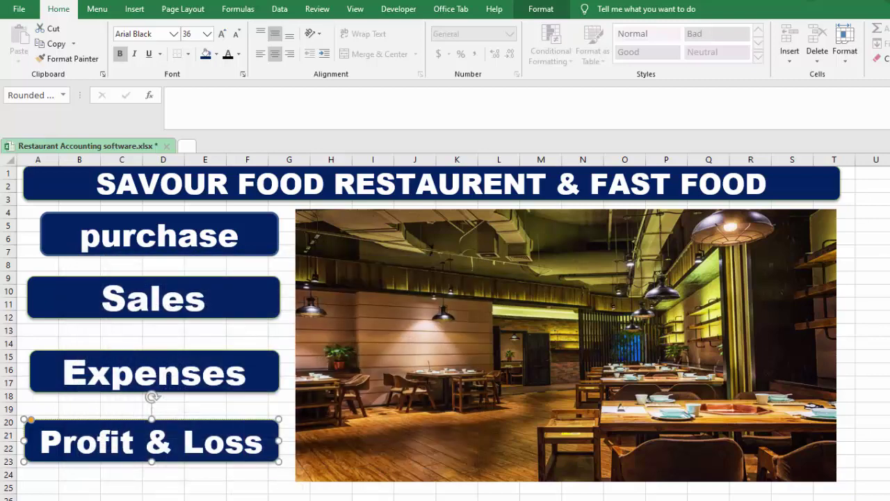
pyautogui.click(258, 249)
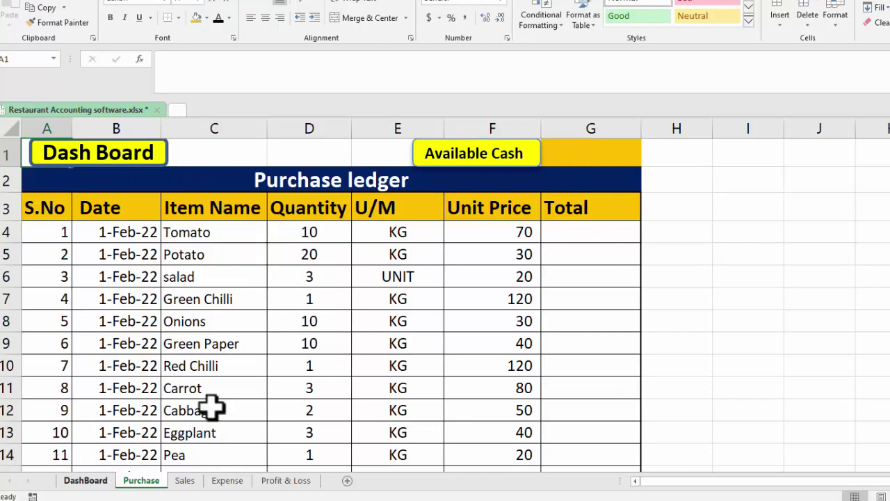
# - Enter =F4*D4 in G4 and fill it down the Total column to row 23
pyautogui.click(581, 240)
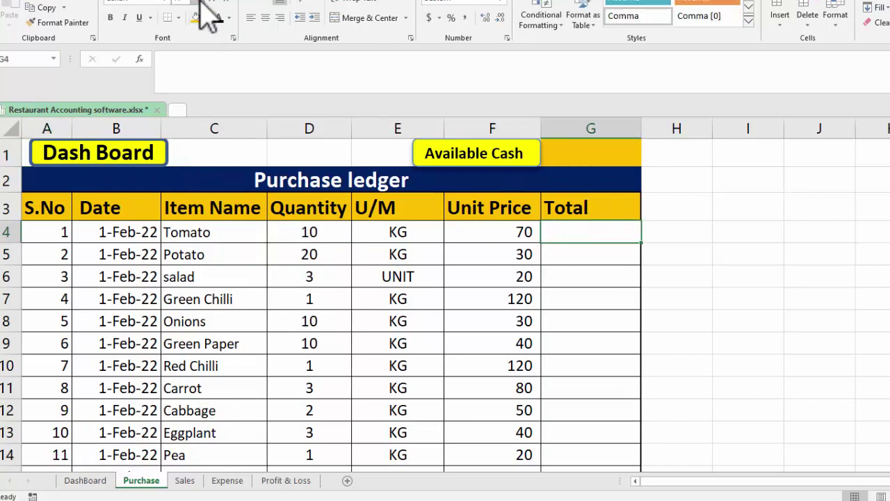
pyautogui.press('F2')
pyautogui.write('=')
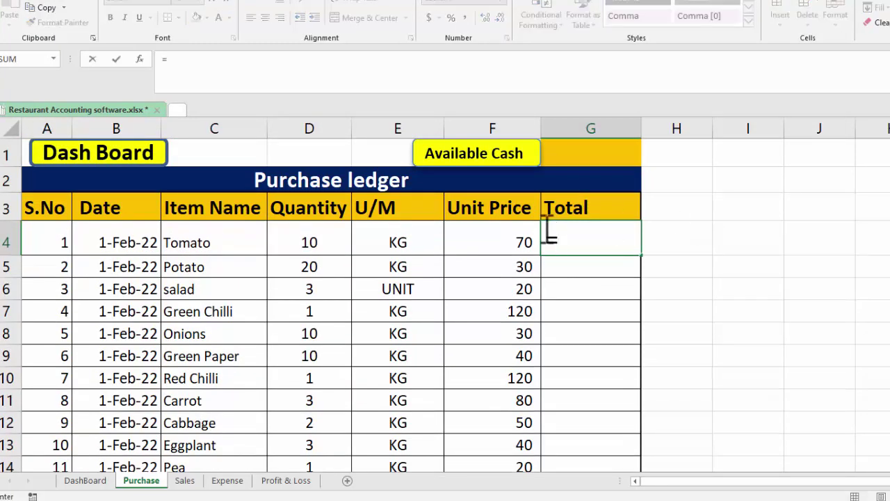
pyautogui.click(510, 241)
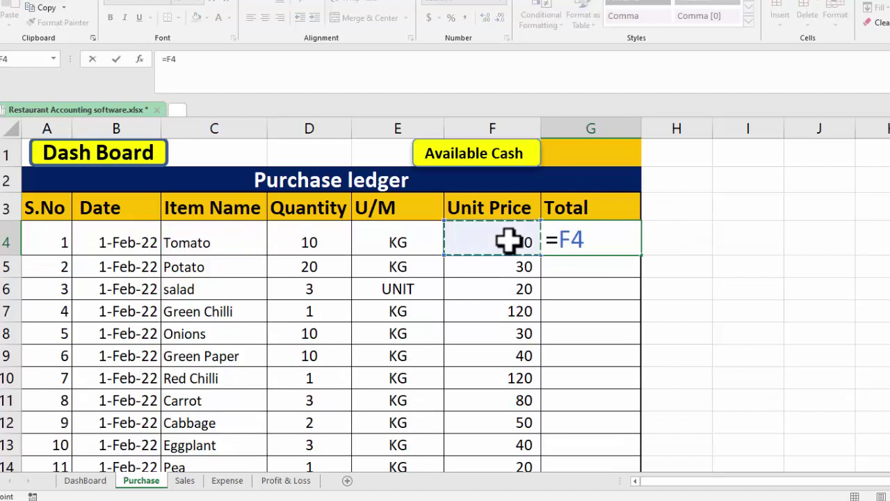
pyautogui.click(312, 240)
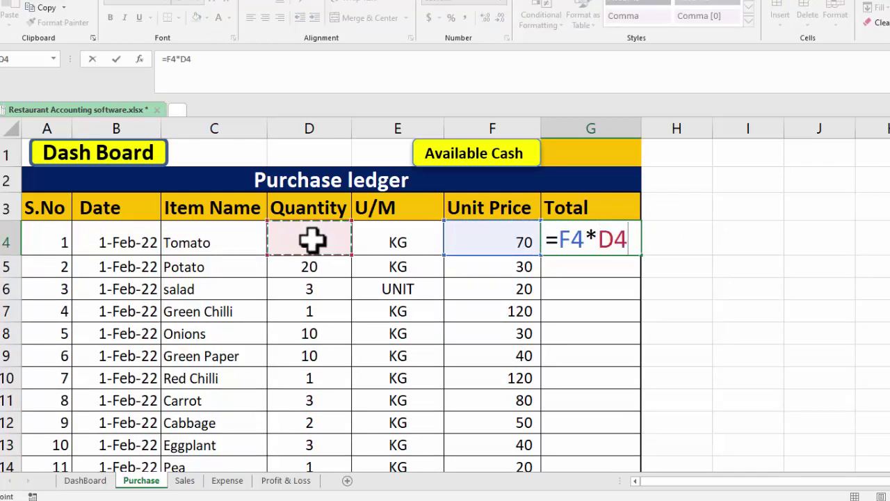
pyautogui.hotkey('ctrl', 'Return')
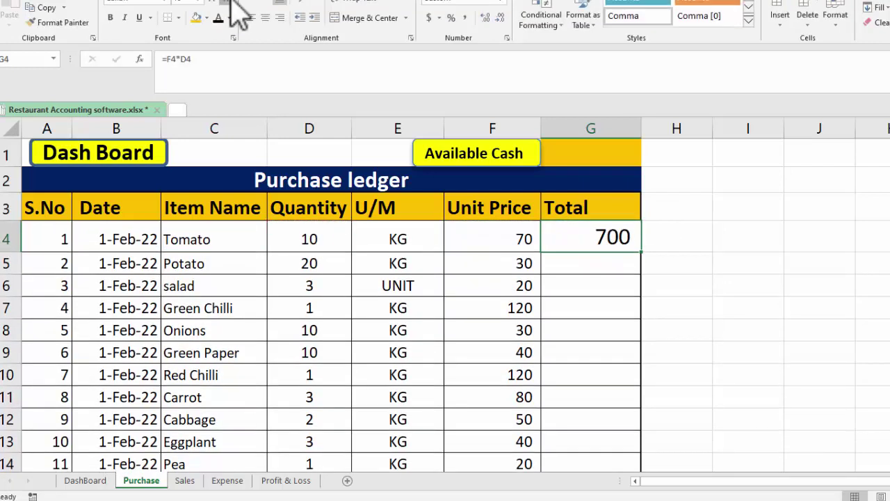
pyautogui.click(233, 3)
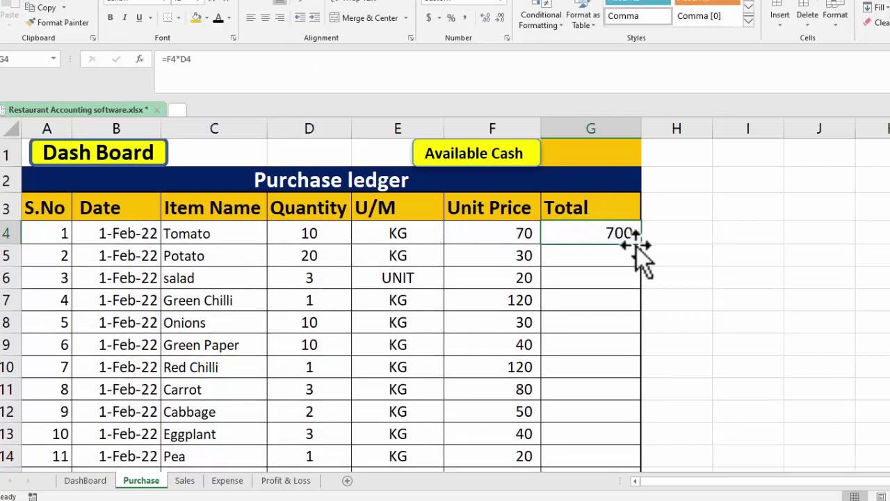
pyautogui.doubleClick(640, 245)
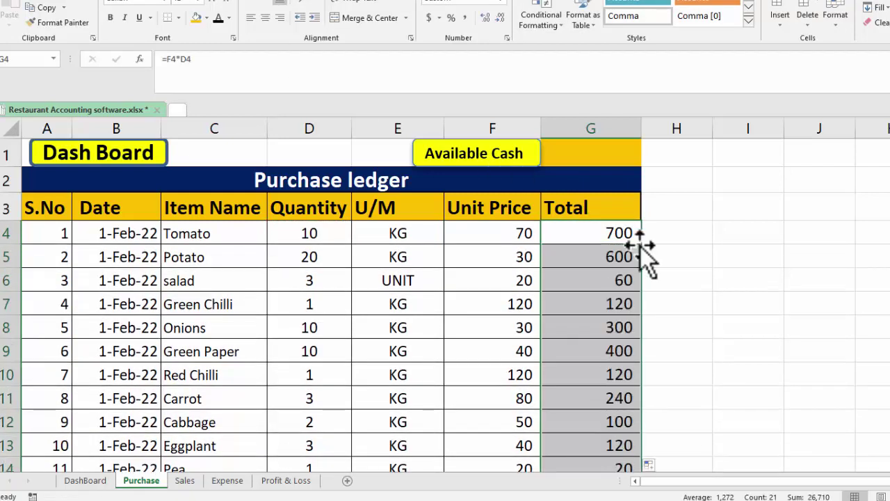
# - Show the totals in Comma Style with no decimal places
pyautogui.click(462, 19)
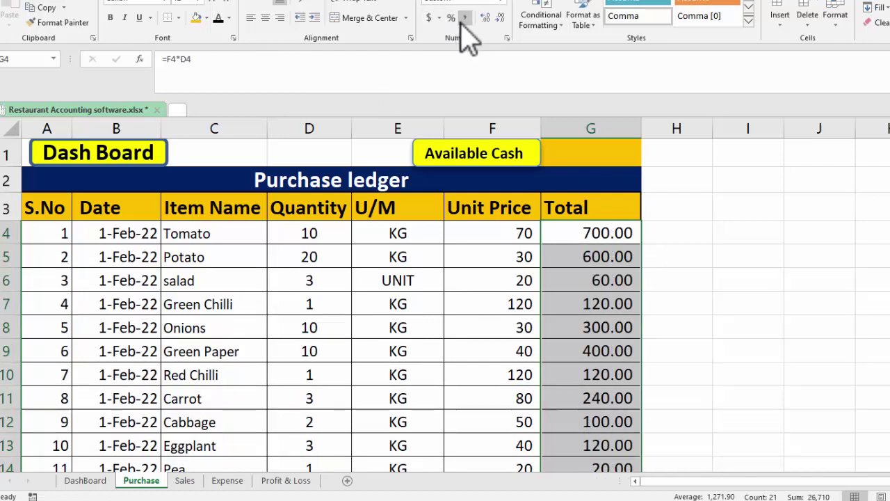
pyautogui.doubleClick(500, 19)
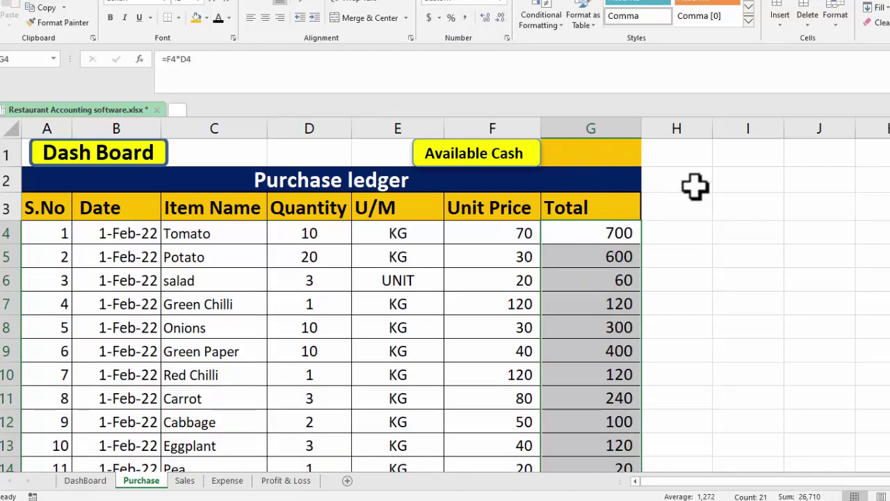
pyautogui.scroll(-1, 446, 306)
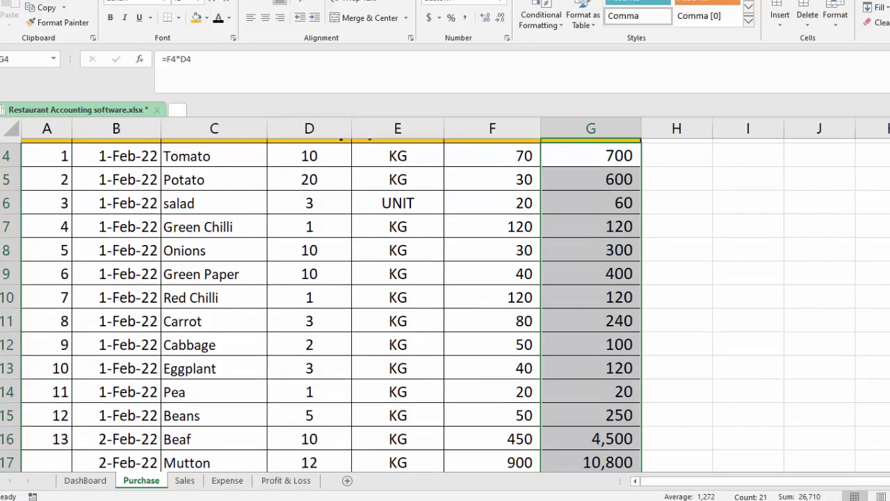
pyautogui.scroll(-1, 445, 306)
pyautogui.scroll(-1, 445, 306)
pyautogui.scroll(-1, 446, 306)
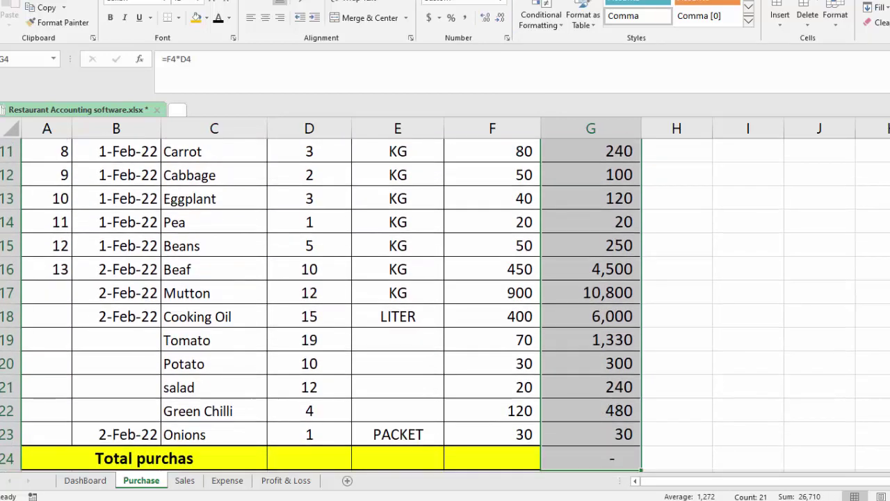
# - Sum G4:G23 into G24 for a Total purchase of 26,710
pyautogui.click(567, 462)
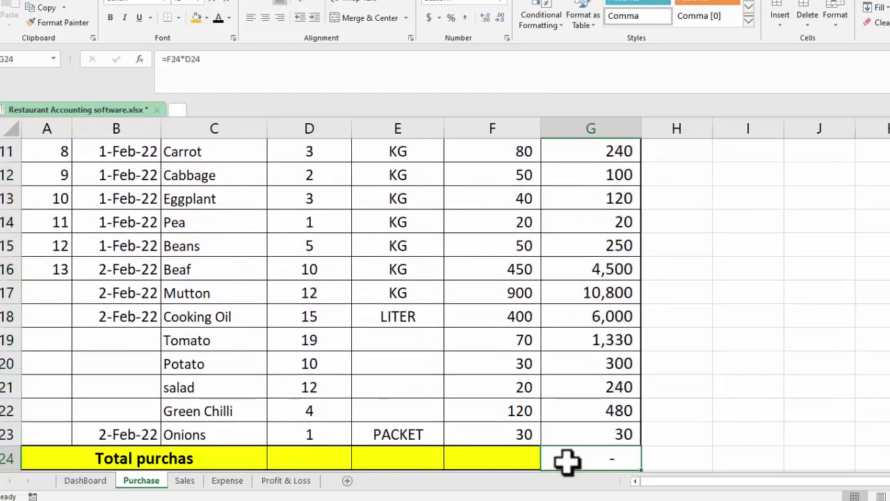
pyautogui.hotkey('alt', '=')
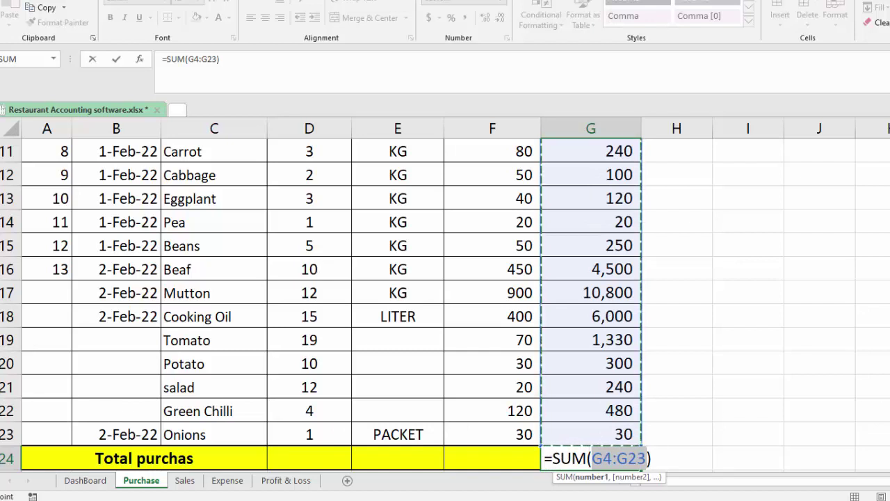
pyautogui.scroll(1, 445, 305)
pyautogui.scroll(2, 445, 305)
pyautogui.scroll(1, 445, 305)
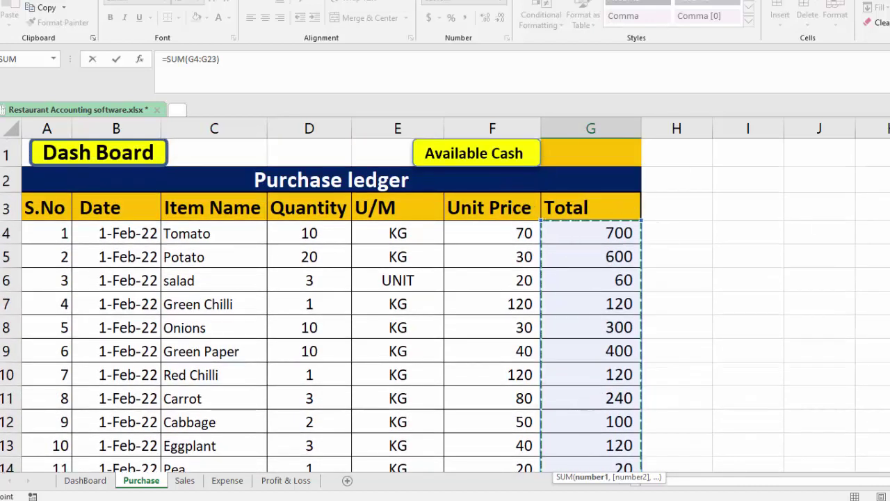
pyautogui.scroll(-2, 446, 305)
pyautogui.scroll(-2, 446, 305)
pyautogui.scroll(-1, 445, 304)
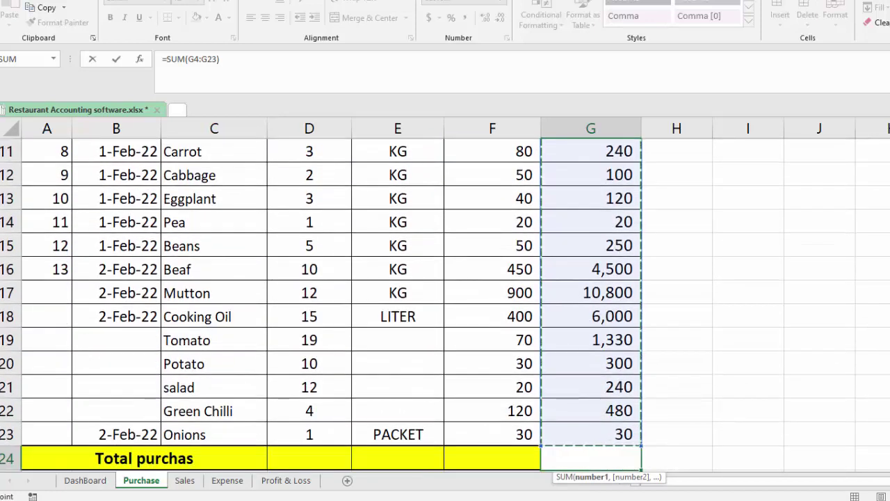
pyautogui.press('Return')
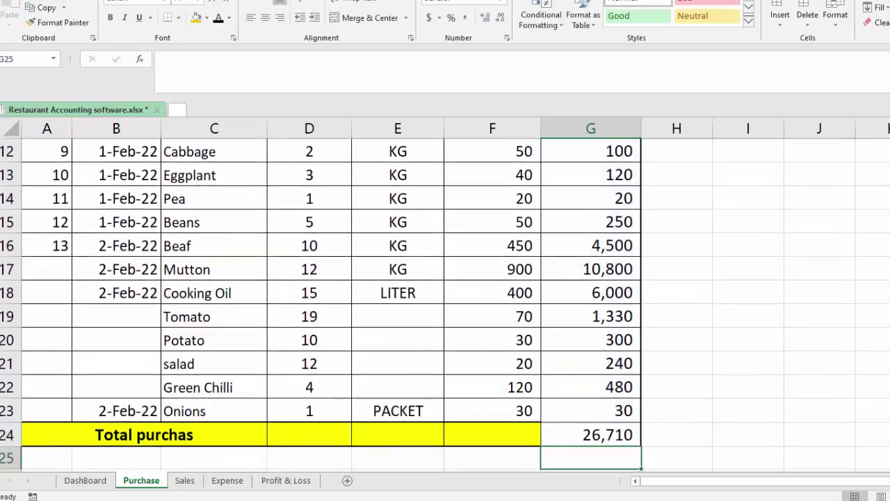
# - Copy F24's bold yellow formatting onto G24 with Format Painter
pyautogui.click(590, 431)
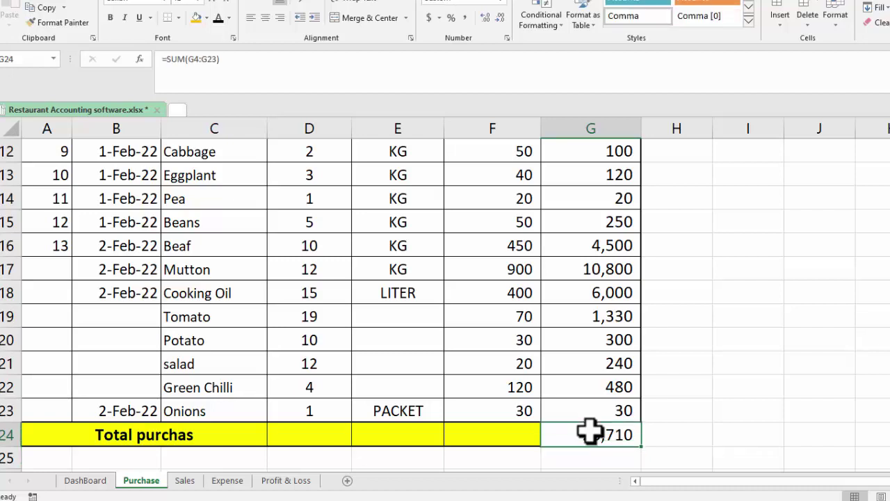
pyautogui.click(498, 437)
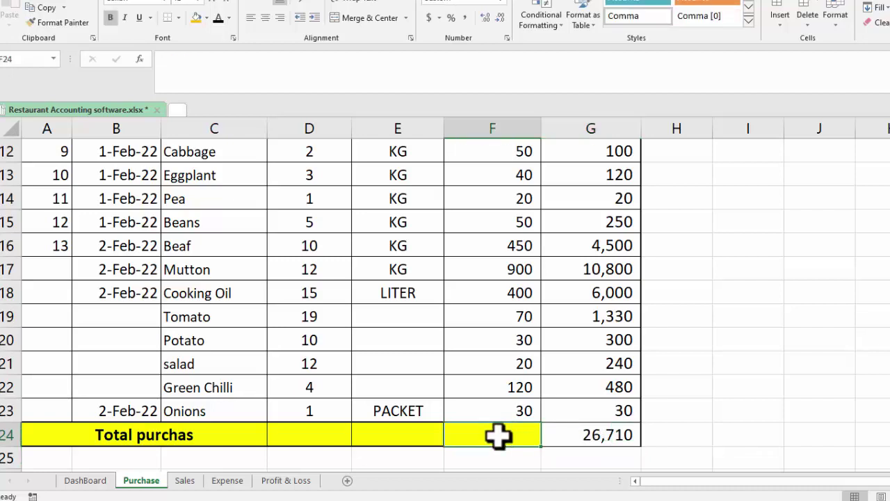
pyautogui.click(77, 23)
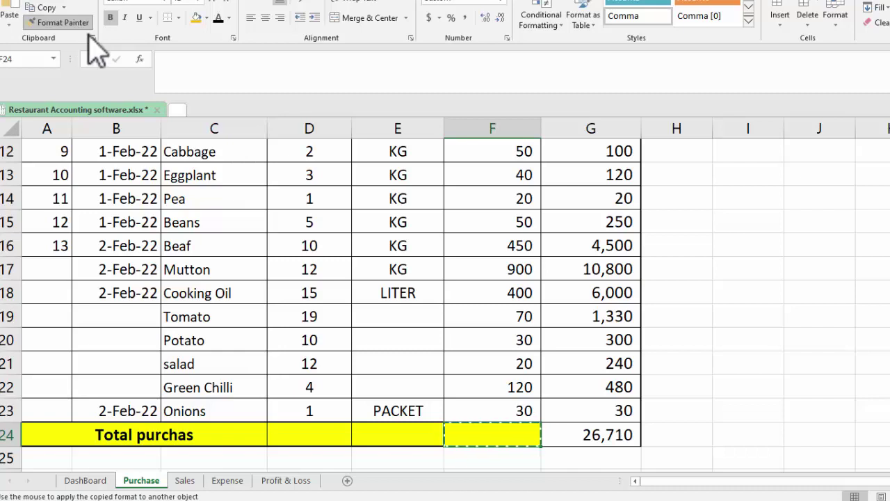
pyautogui.click(598, 436)
pyautogui.click(661, 417)
pyautogui.click(720, 417)
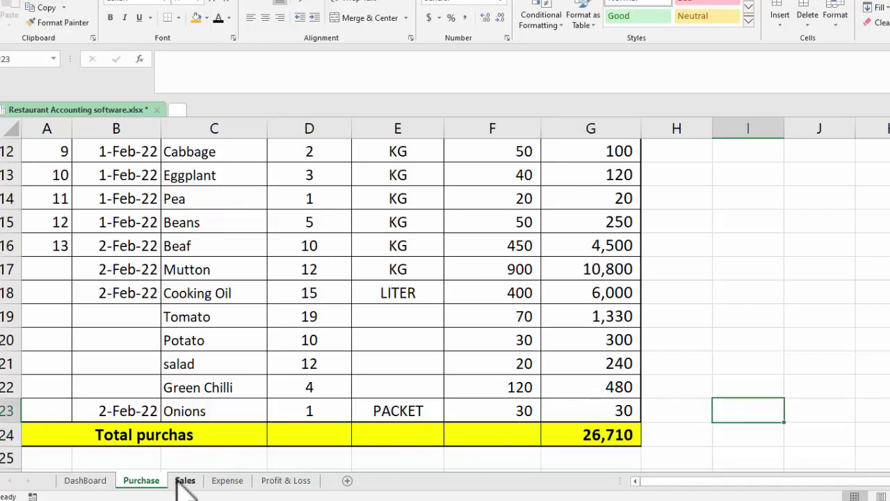
# - Go via the Dash Board to the Sale Ledger and select its Total column from G4 down
pyautogui.scroll(3, 446, 299)
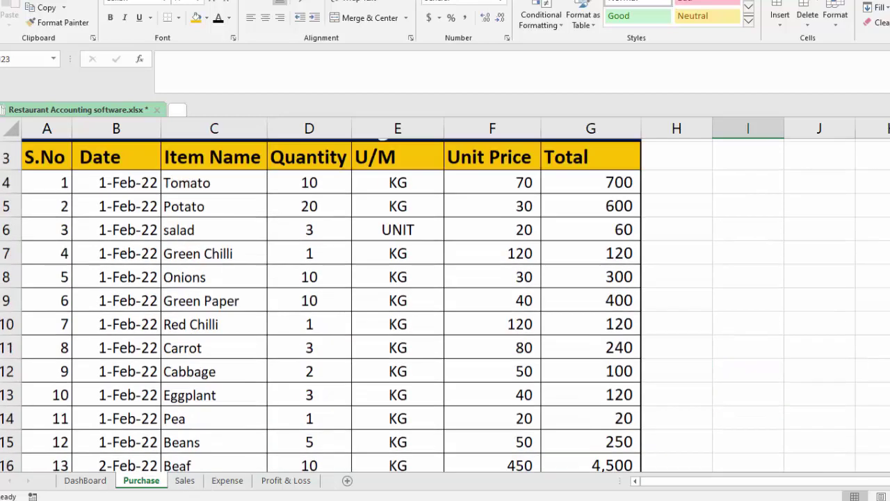
pyautogui.scroll(1, 445, 299)
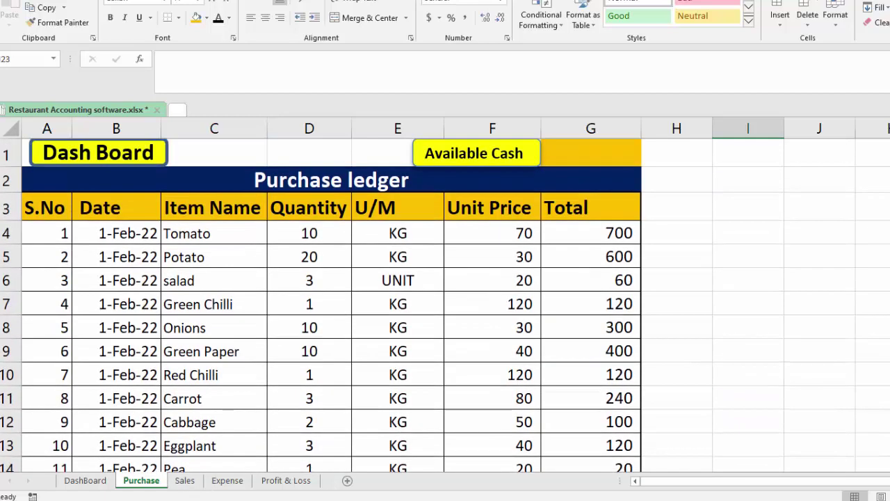
pyautogui.click(137, 161)
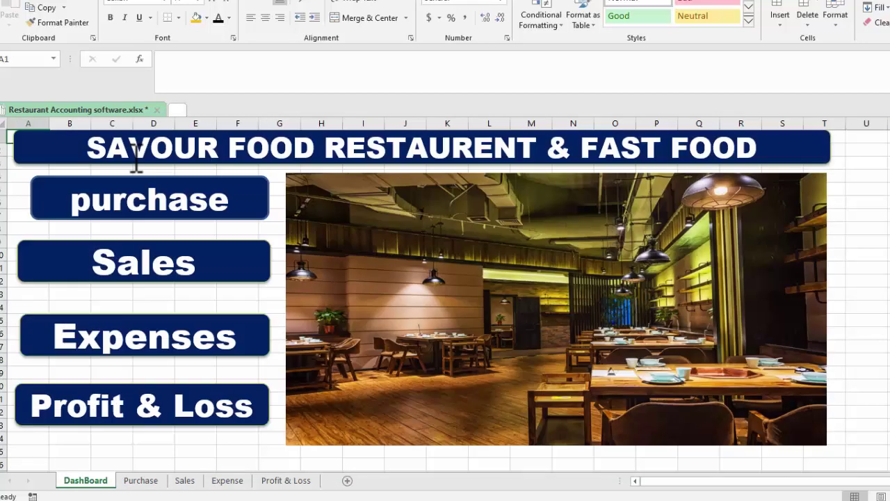
pyautogui.click(154, 268)
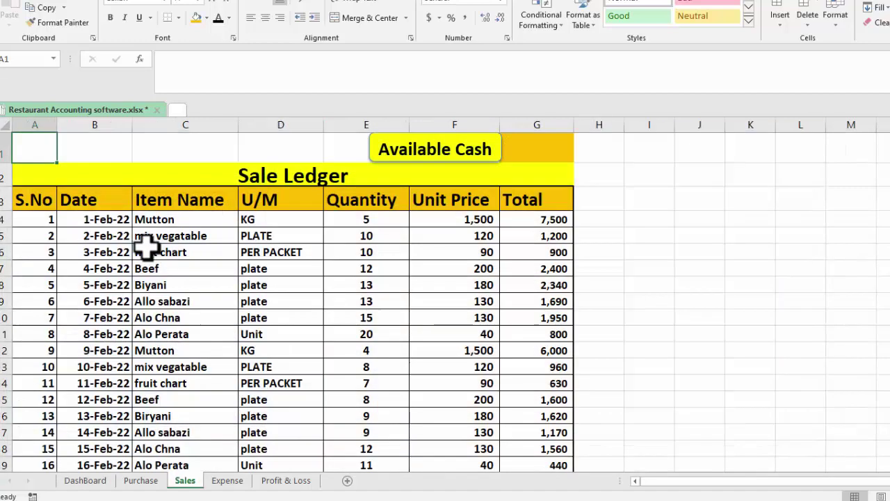
pyautogui.click(533, 221)
pyautogui.moveTo(533, 220)
pyautogui.mouseDown()
pyautogui.moveTo(538, 471)
pyautogui.moveTo(540, 433)
pyautogui.mouseUp()
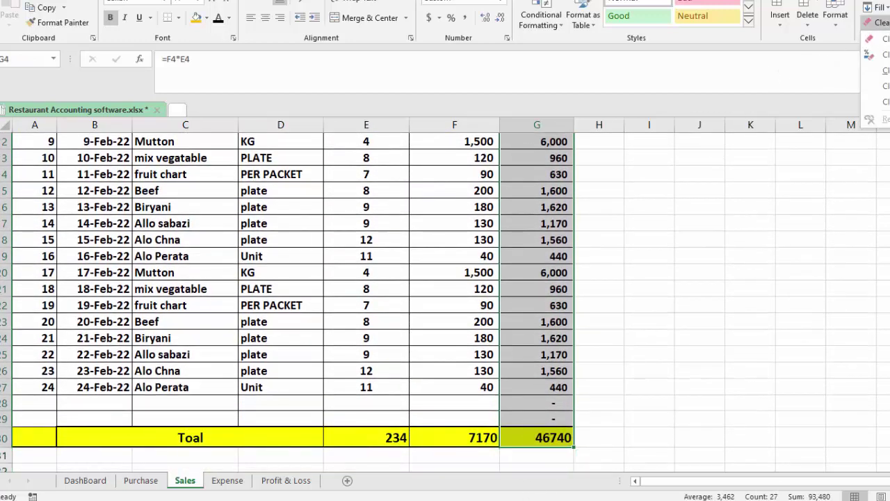
# - Replace the Total values with =E4*F4 in G4, filled down to G29
pyautogui.press('Delete')
pyautogui.scroll(4, 540, 219)
pyautogui.write('=')
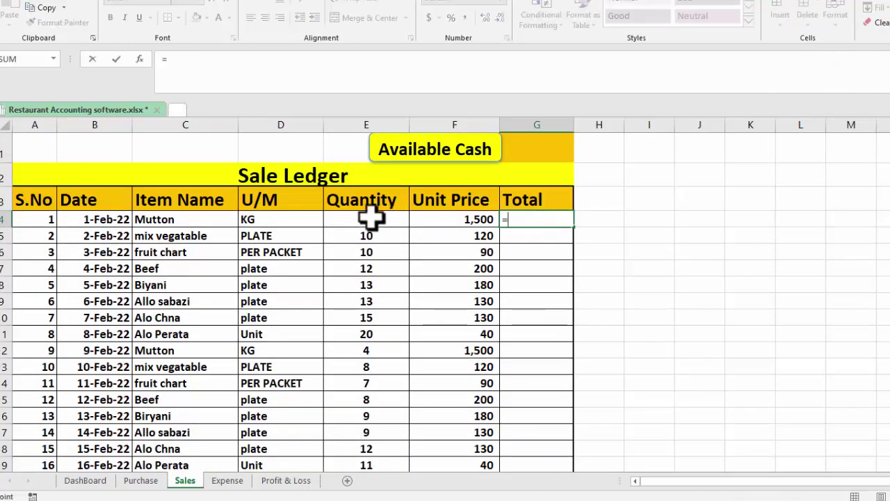
pyautogui.click(370, 218)
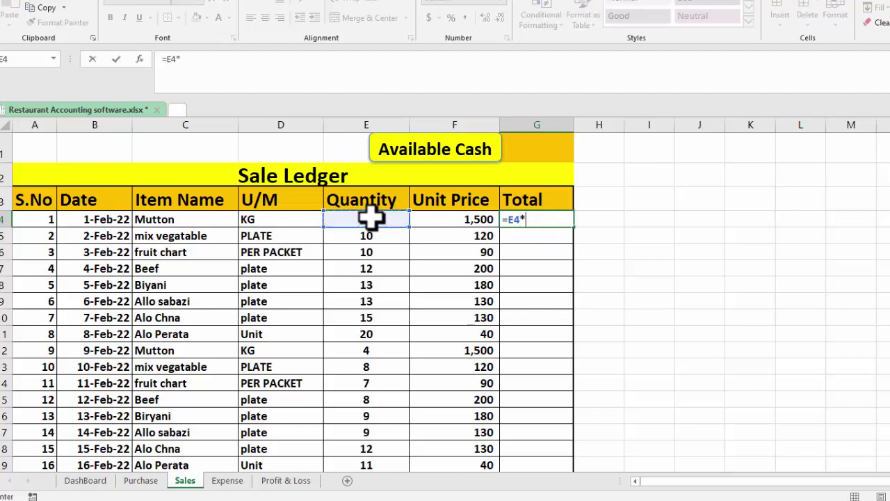
pyautogui.click(454, 220)
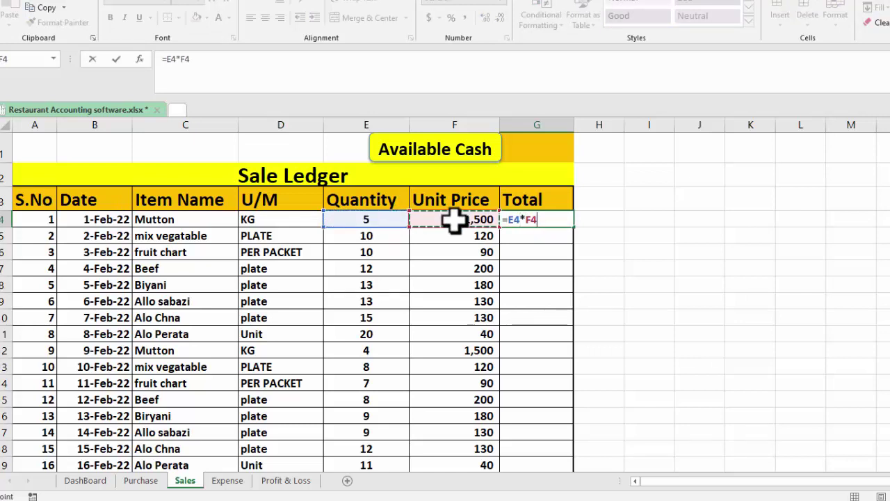
pyautogui.press('Return')
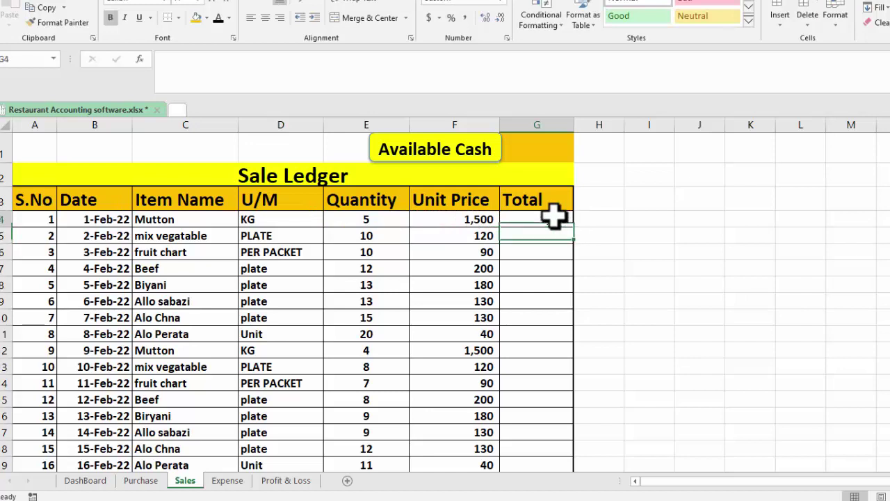
pyautogui.click(569, 219)
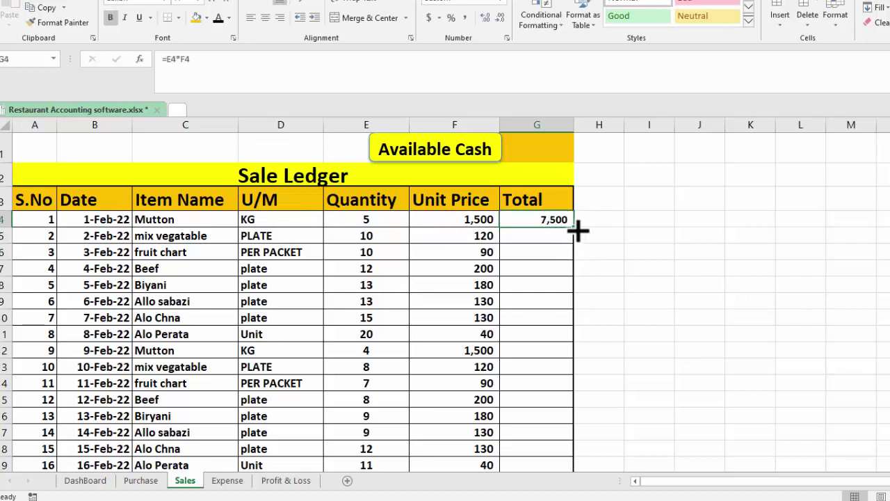
pyautogui.moveTo(578, 232)
pyautogui.mouseDown()
pyautogui.moveTo(569, 421)
pyautogui.moveTo(549, 458)
pyautogui.mouseUp()
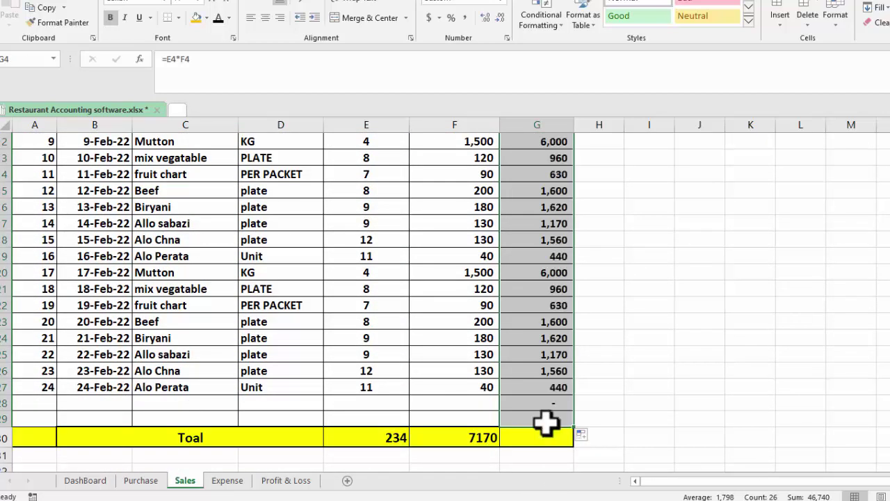
# - AutoSum the Total column into G30 for a grand total of 46,740
pyautogui.click(543, 435)
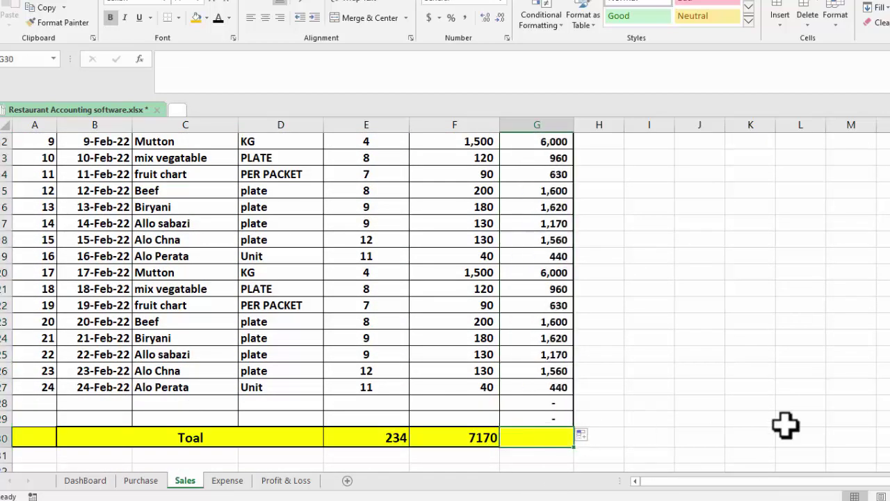
pyautogui.hotkey('alt', '=')
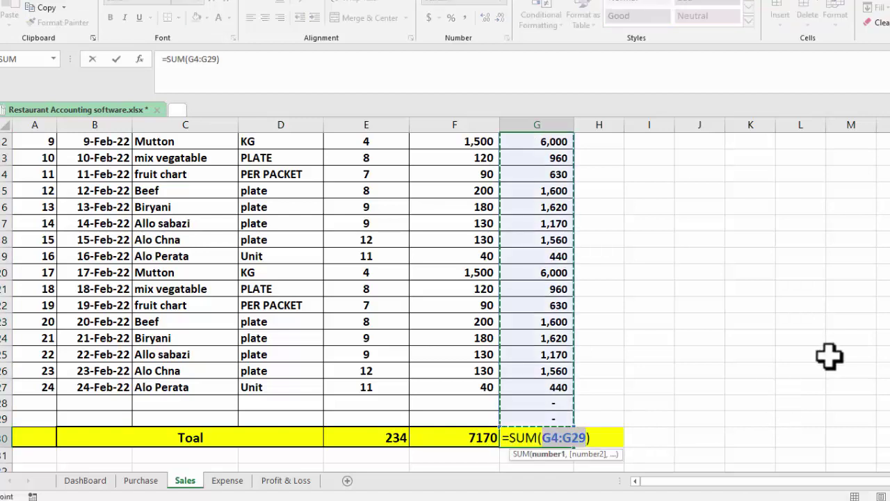
pyautogui.press('Return')
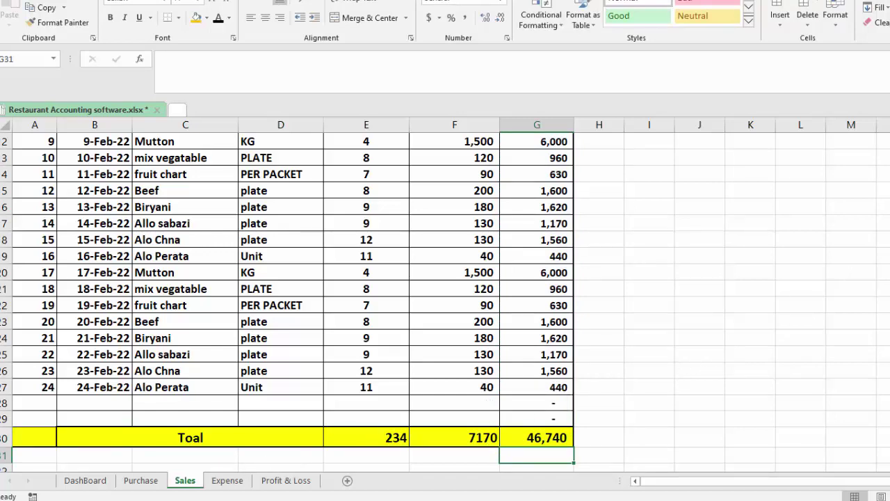
pyautogui.scroll(7, 445, 167)
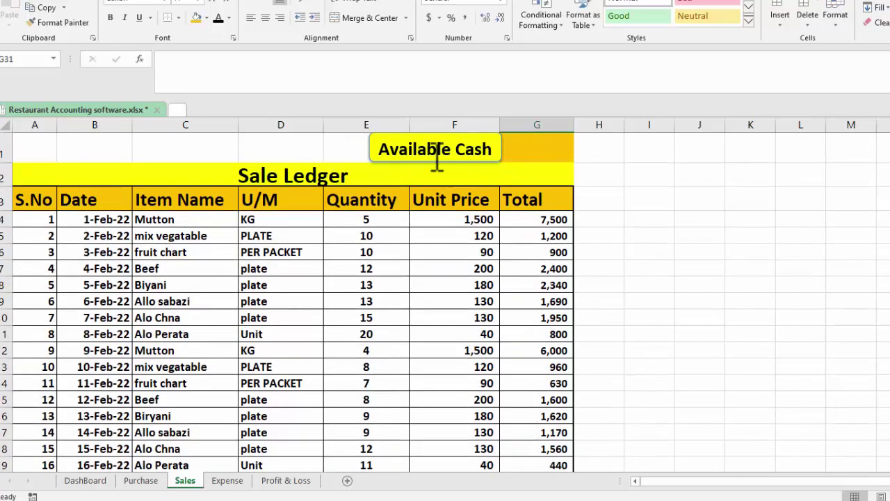
# - Copy the Purchase sheet's Dash Board button onto the Sale Ledger at B1, enlarge it, and test it
pyautogui.click(704, 217)
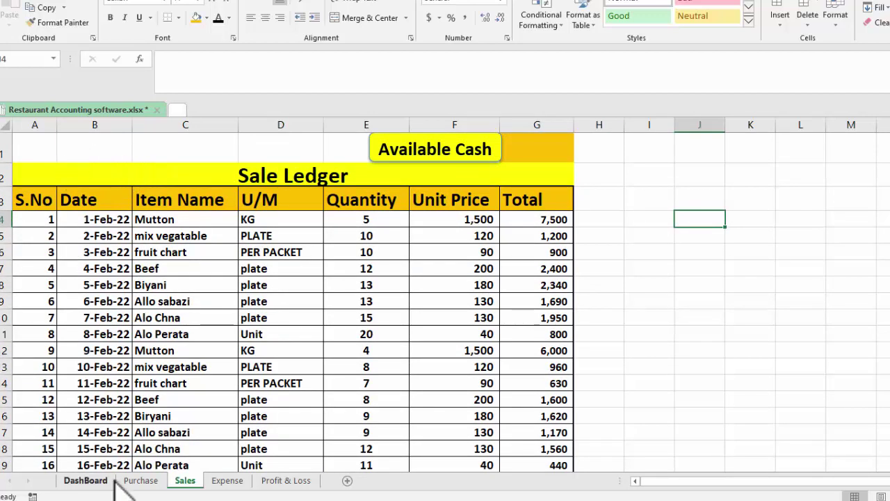
pyautogui.click(141, 481)
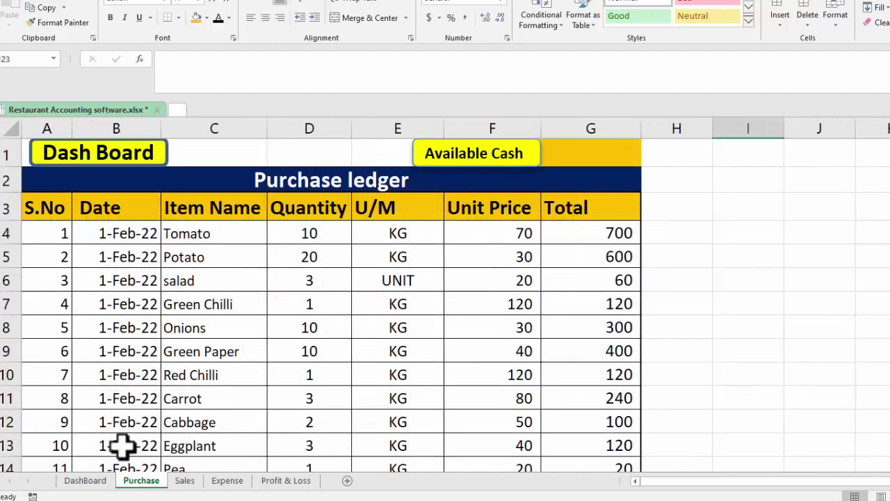
pyautogui.rightClick(171, 167)
pyautogui.press('Escape')
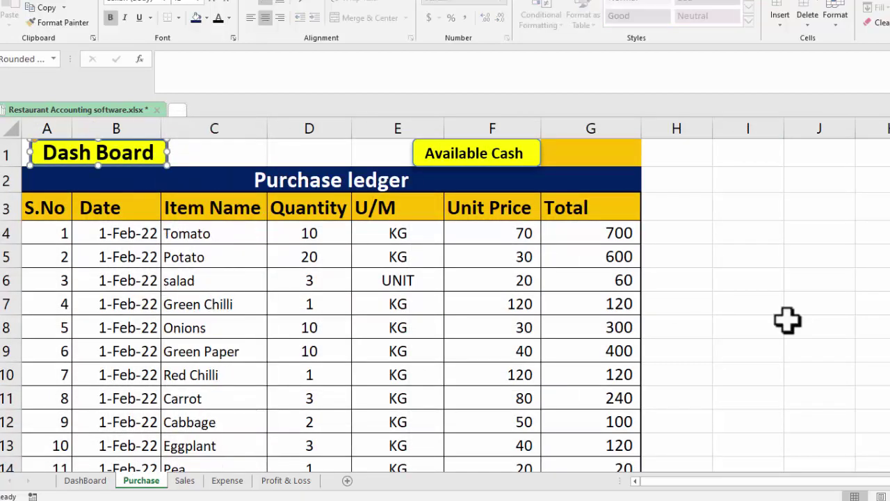
pyautogui.click(185, 481)
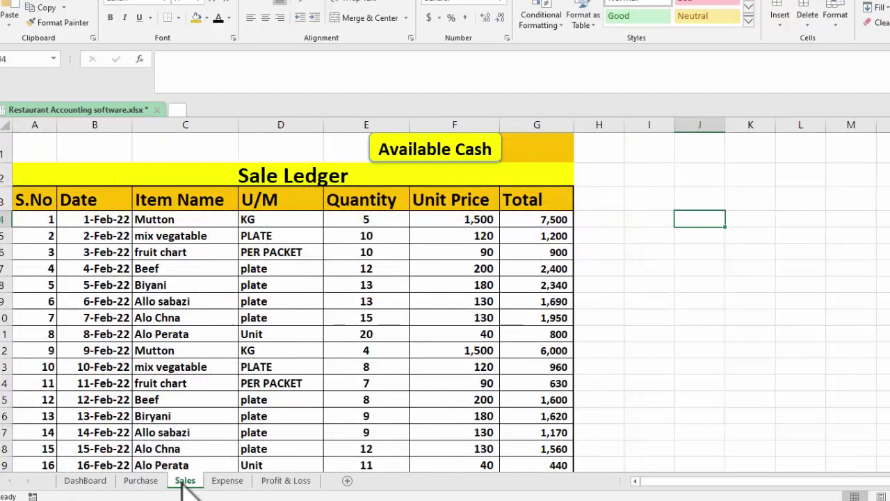
pyautogui.click(90, 151)
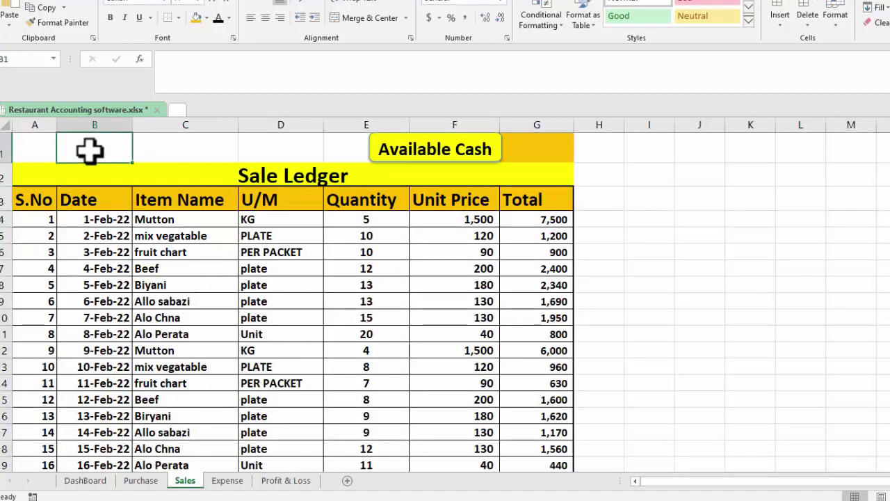
pyautogui.hotkey('ctrl', 'v')
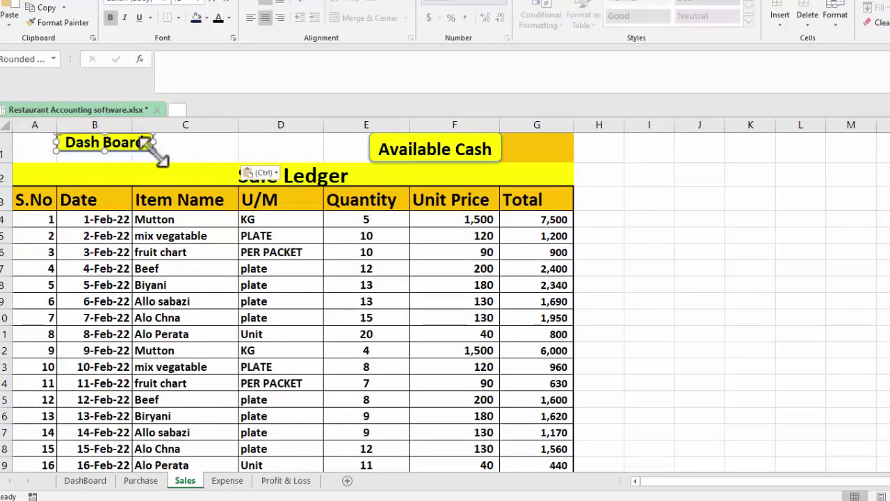
pyautogui.moveTo(152, 150); pyautogui.dragTo(164, 160)
pyautogui.press('Escape')
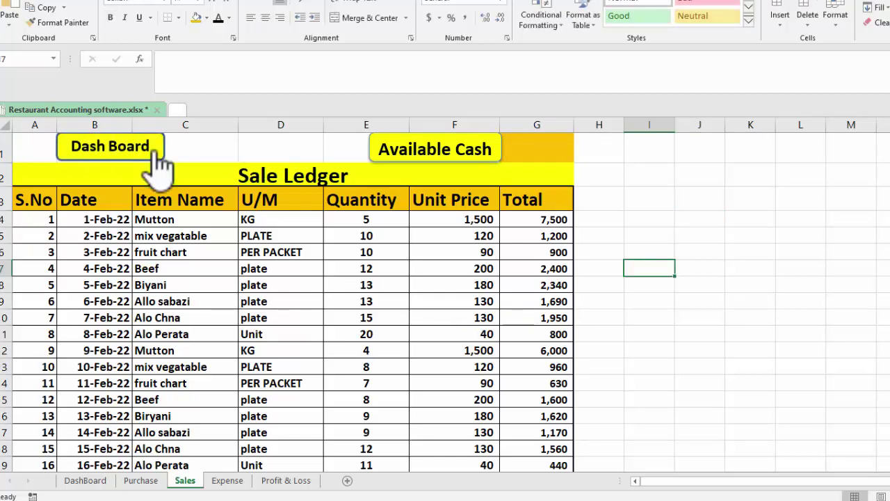
pyautogui.click(154, 156)
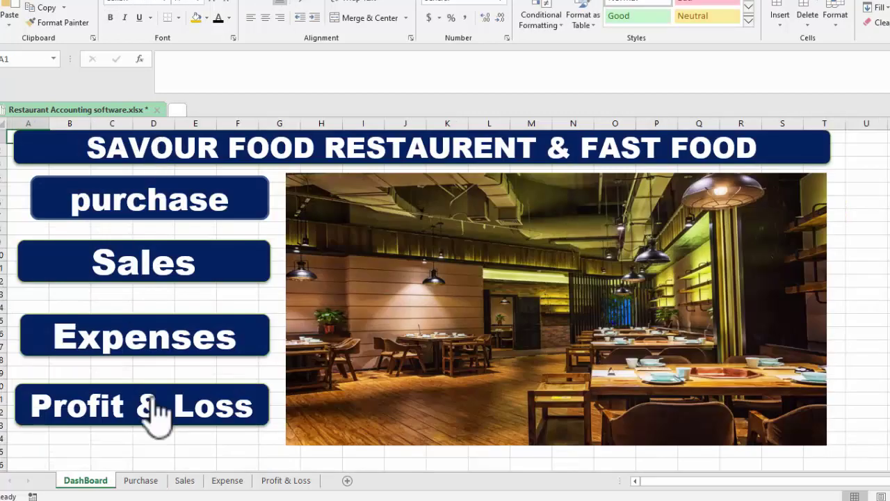
# - Open the Expense ledger and give dates B4:B13 a day-month-year format
pyautogui.click(201, 350)
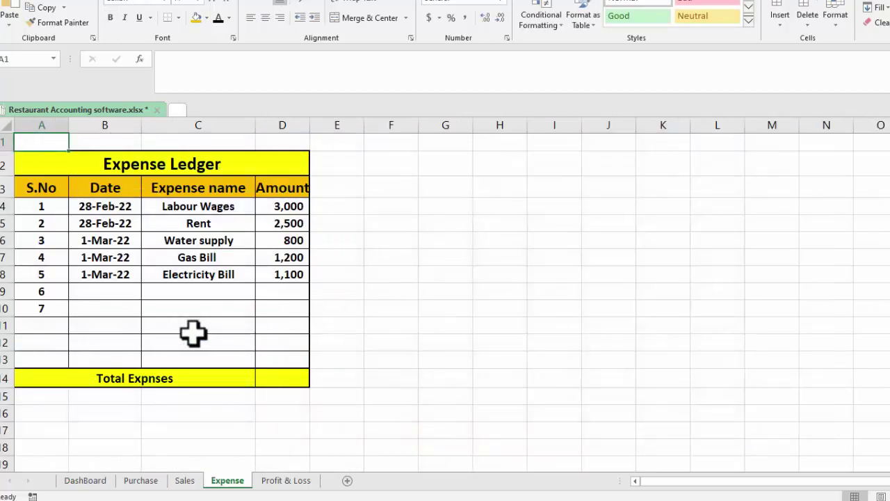
pyautogui.click(277, 375)
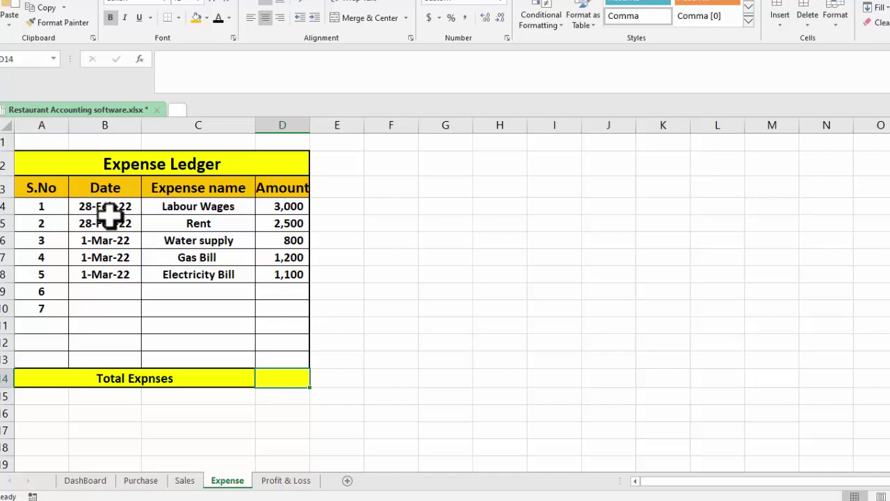
pyautogui.click(106, 209)
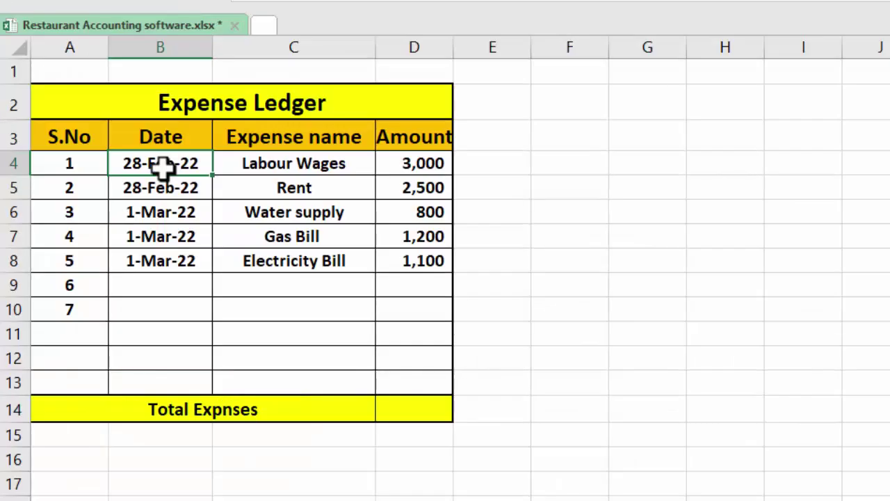
pyautogui.doubleClick(161, 166)
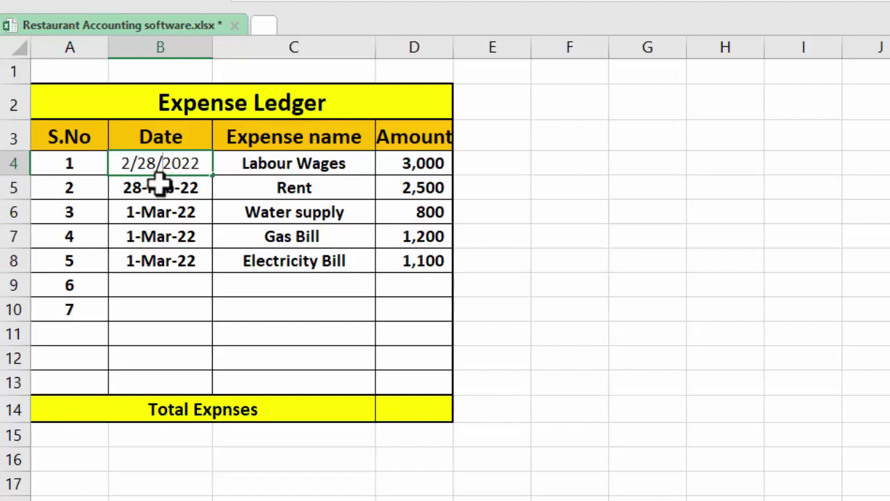
pyautogui.click(274, 212)
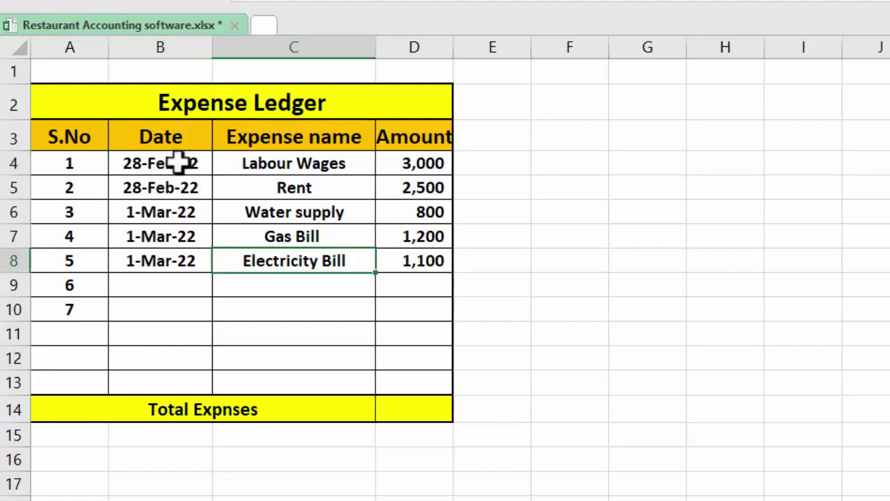
pyautogui.click(175, 167)
pyautogui.moveTo(175, 174); pyautogui.dragTo(168, 372)
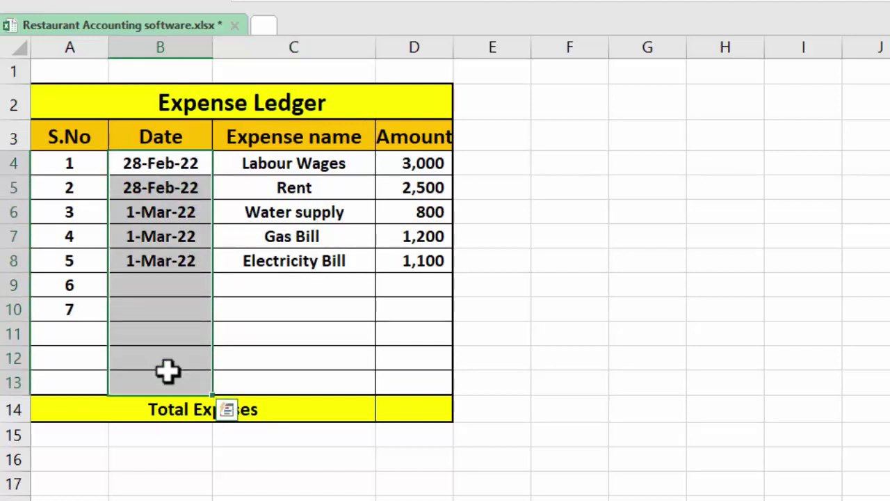
pyautogui.hotkey('ctrl', 'shift', '3')
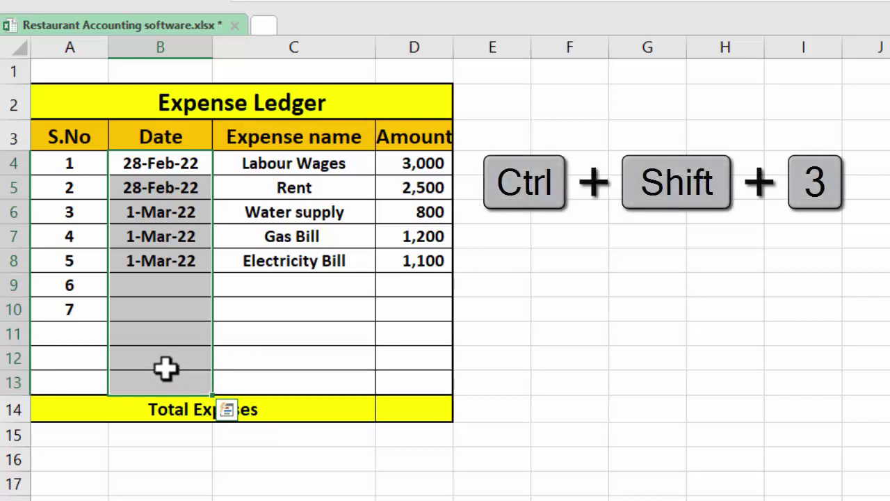
pyautogui.click(622, 303)
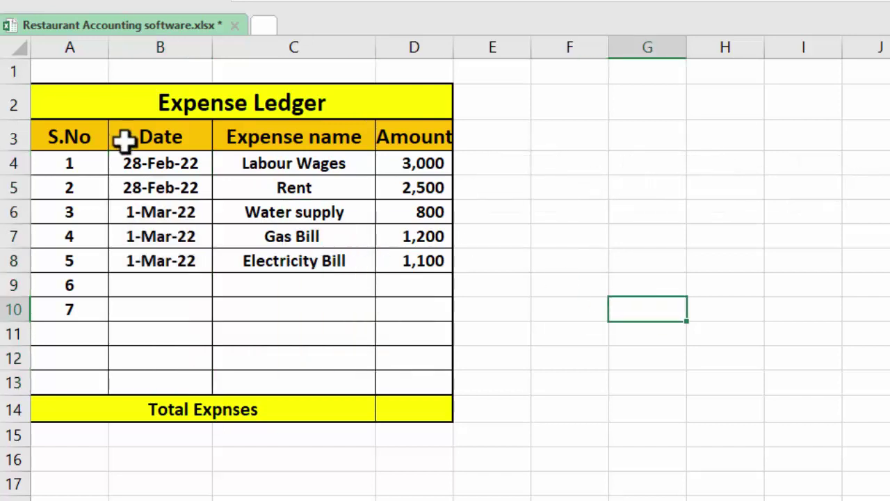
# - Number the S.No column 1 to 10 down to row 13
pyautogui.click(61, 165)
pyautogui.press('Return')
pyautogui.write('2')
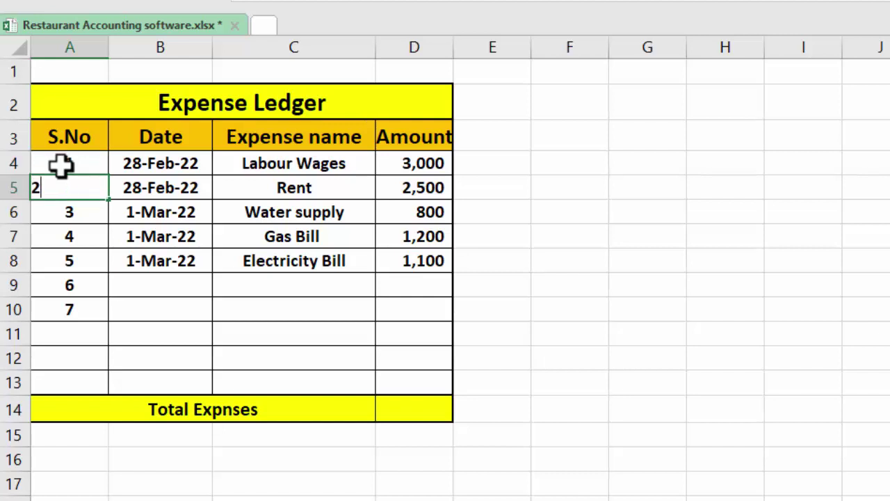
pyautogui.press('Return')
pyautogui.moveTo(61, 165); pyautogui.dragTo(63, 185)
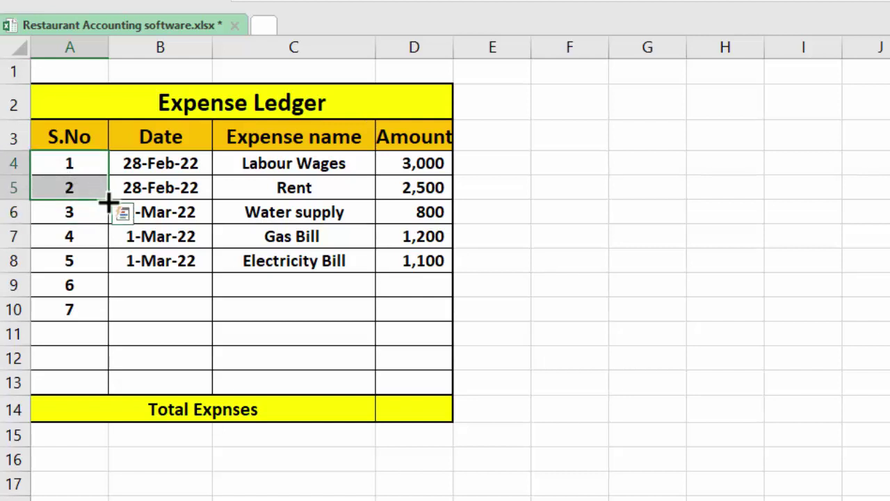
pyautogui.moveTo(103, 224); pyautogui.dragTo(100, 385)
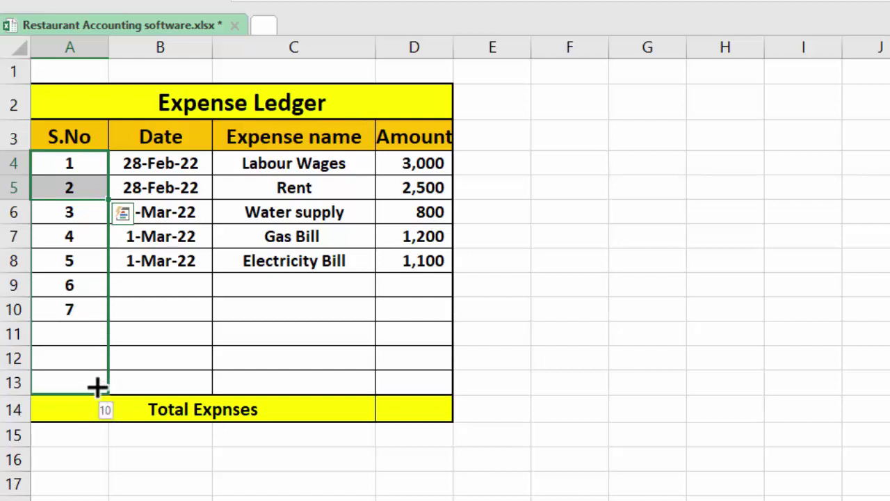
# - AutoSum the Amount column into Total Expnses for 8,600, then go to Profit & Loss
pyautogui.click(396, 407)
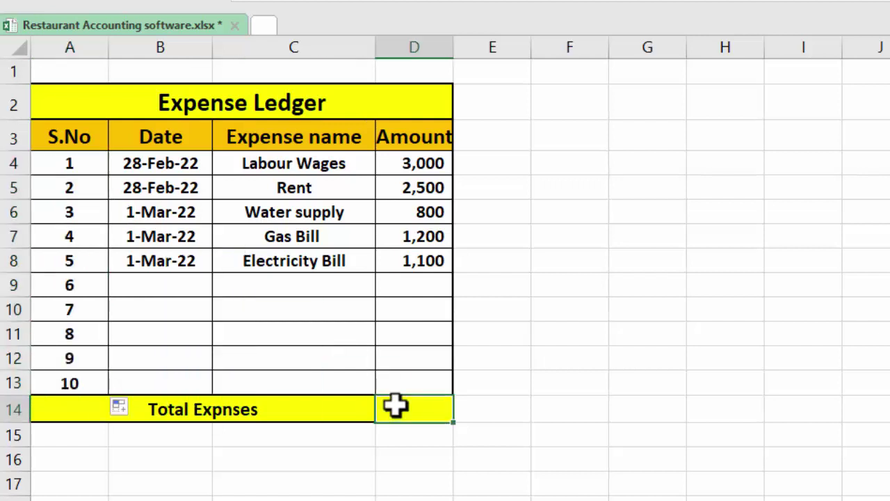
pyautogui.hotkey('alt', '=')
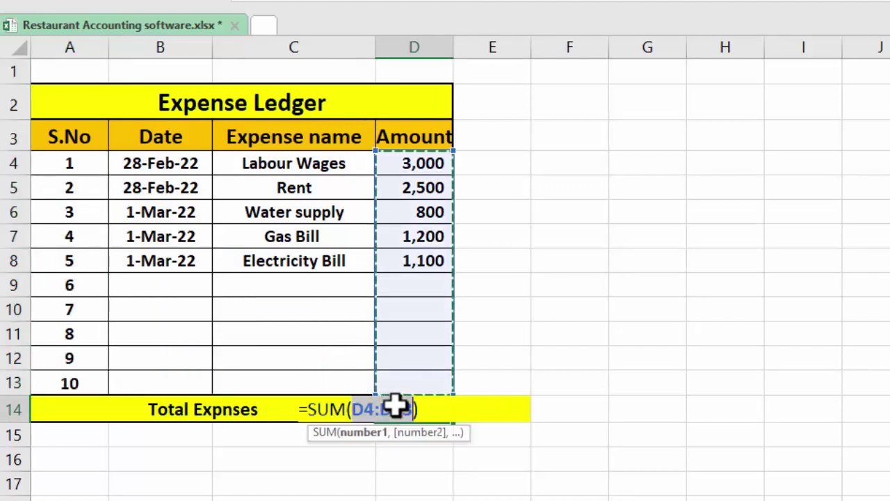
pyautogui.press('Return')
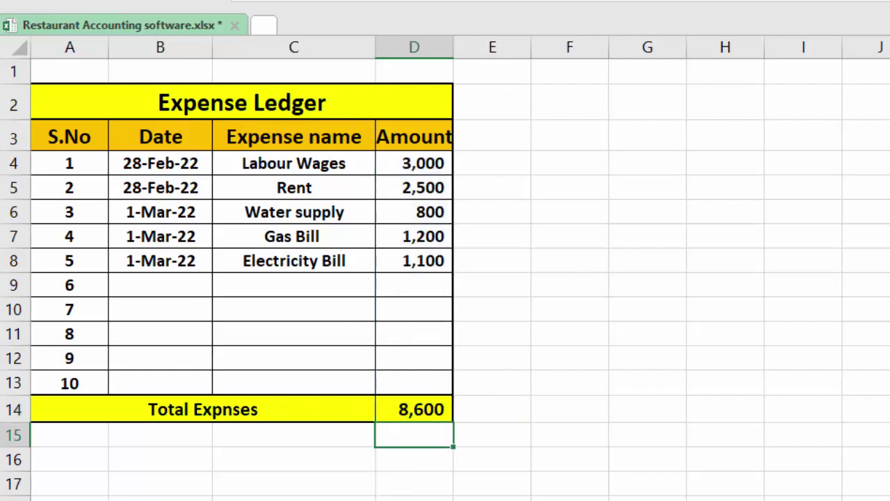
pyautogui.hotkey('ctrl', 'pagedown')
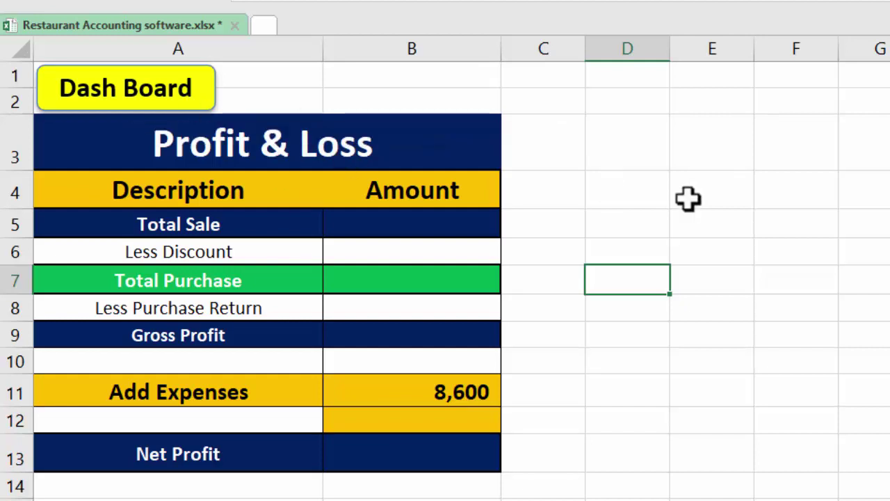
# - Make the Total Sale amount text white
pyautogui.click(408, 229)
pyautogui.click(323, 26)
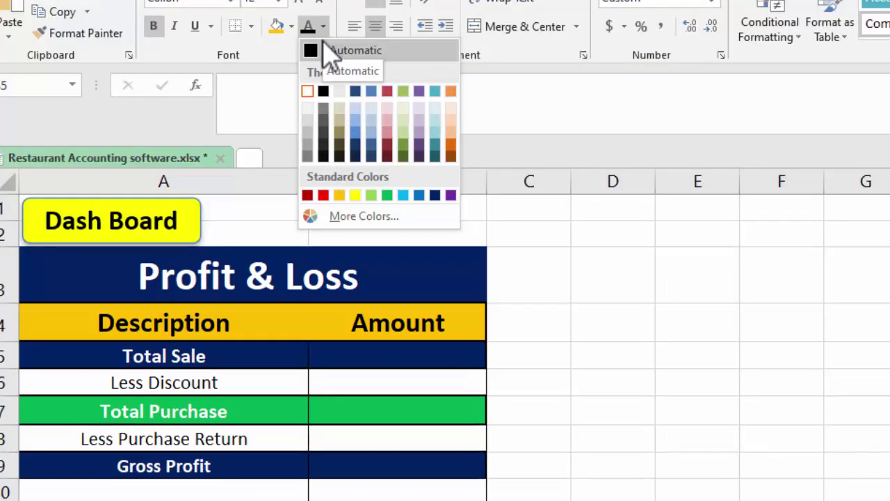
pyautogui.click(308, 92)
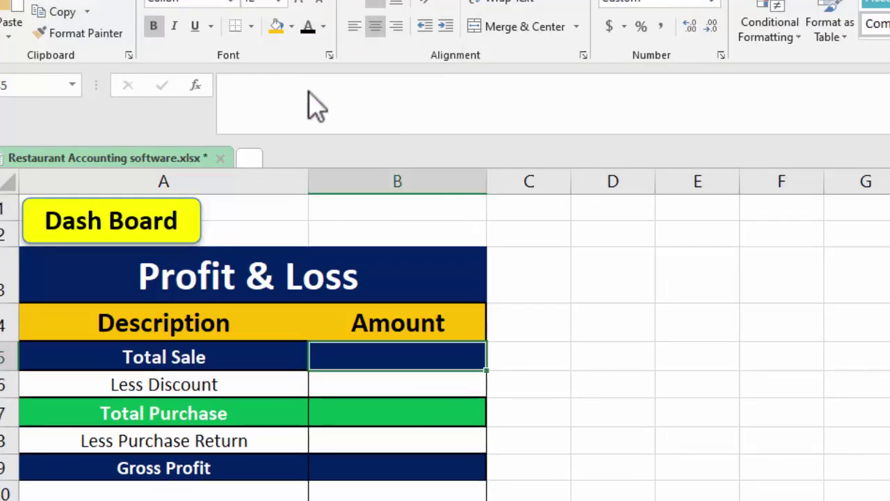
pyautogui.click(323, 28)
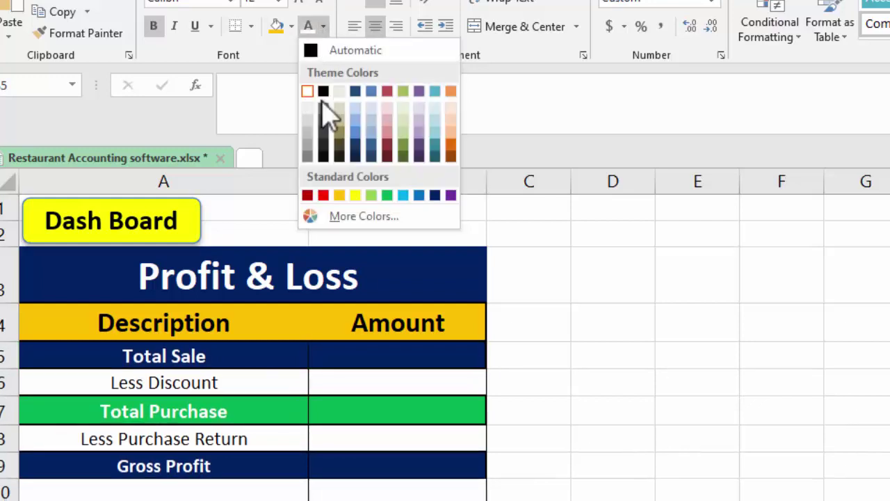
pyautogui.click(308, 90)
# - Link Total Sale to the Sales sheet total of 46,740
pyautogui.write('=')
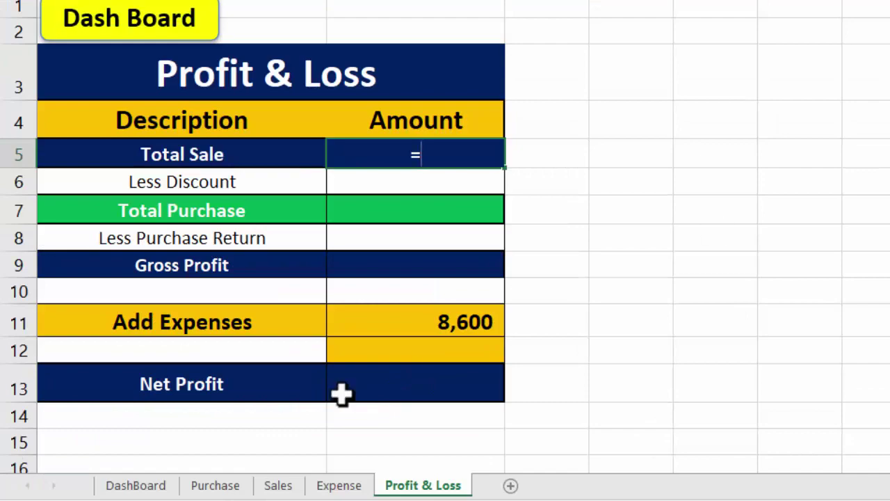
pyautogui.click(278, 485)
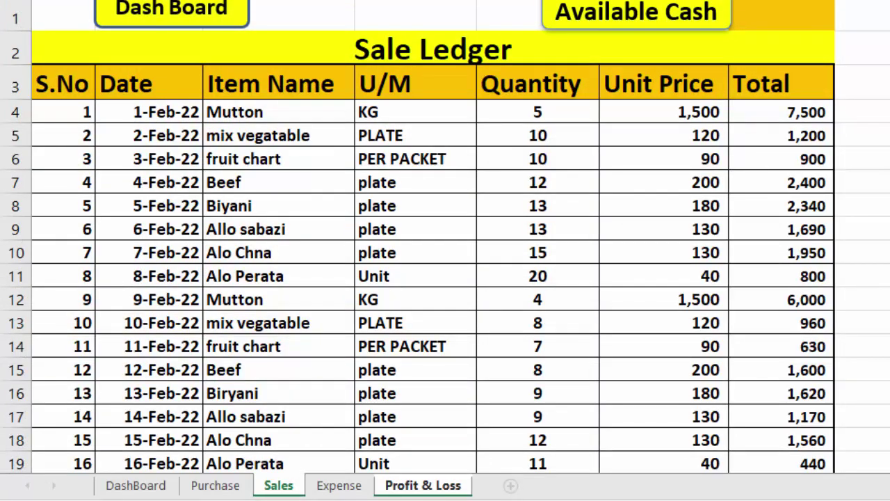
pyautogui.scroll(-6, 446, 250)
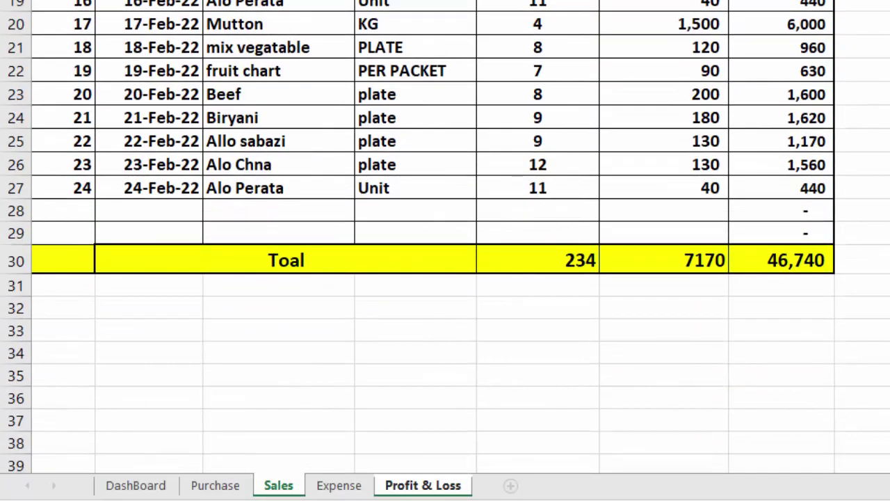
pyautogui.click(786, 260)
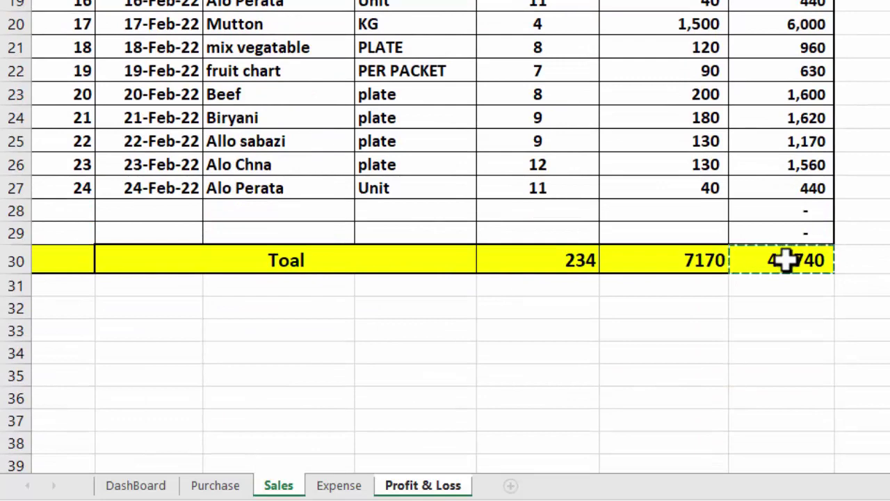
pyautogui.press('Return')
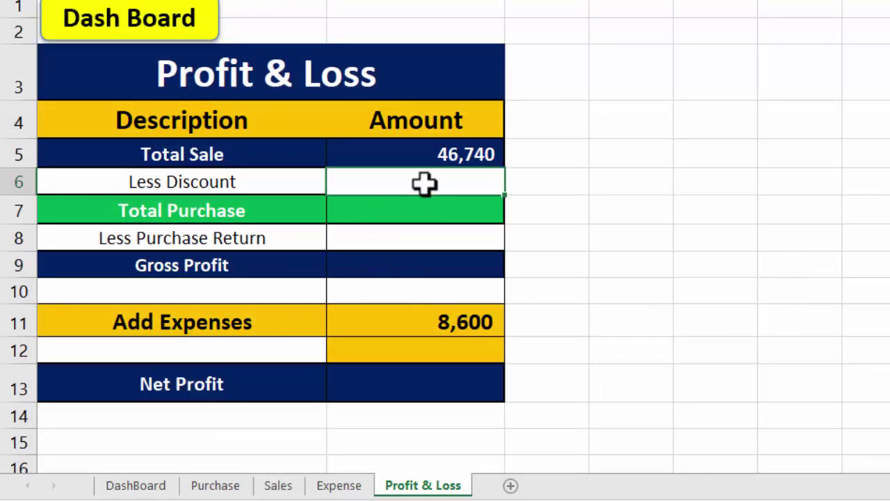
# - Link Total Purchase to the Purchase sheet total of 26,710
pyautogui.click(429, 213)
pyautogui.write('=')
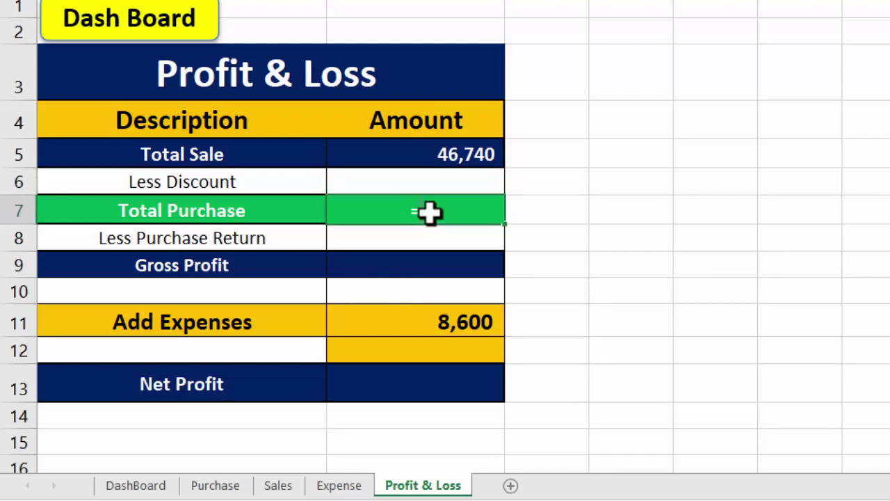
pyautogui.click(221, 486)
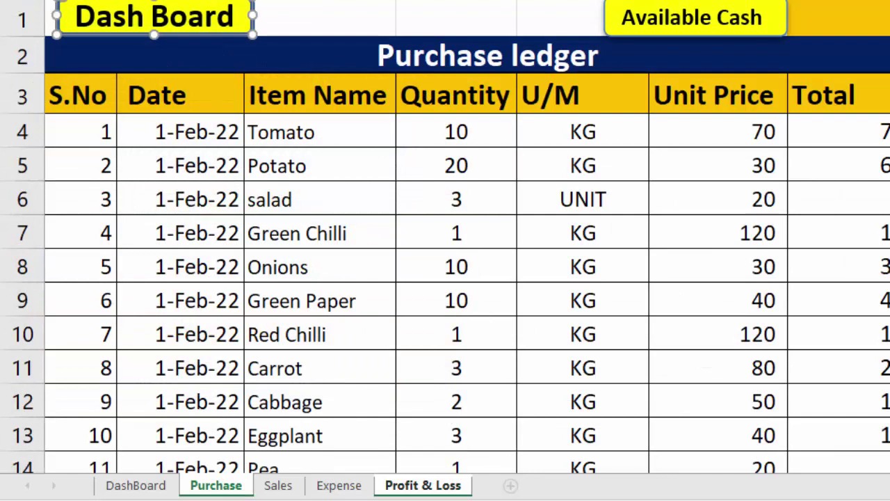
pyautogui.scroll(-4, 821, 318)
pyautogui.scroll(-1, 820, 319)
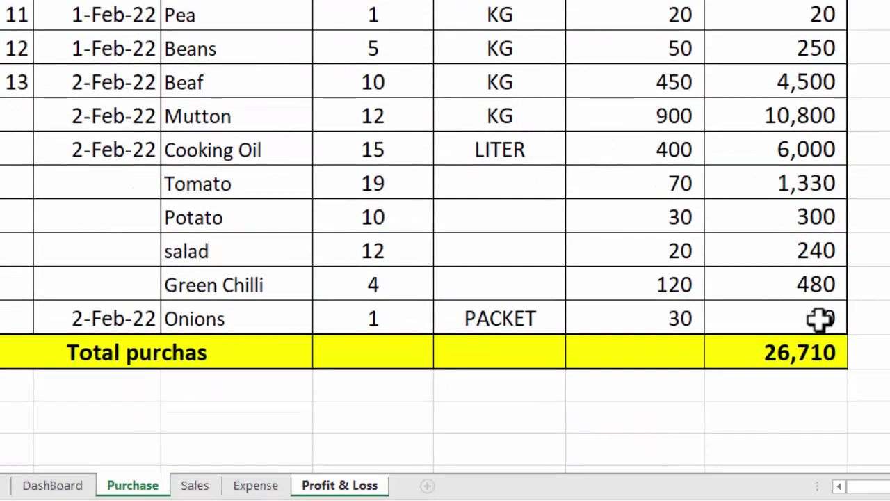
pyautogui.click(786, 353)
pyautogui.press('Return')
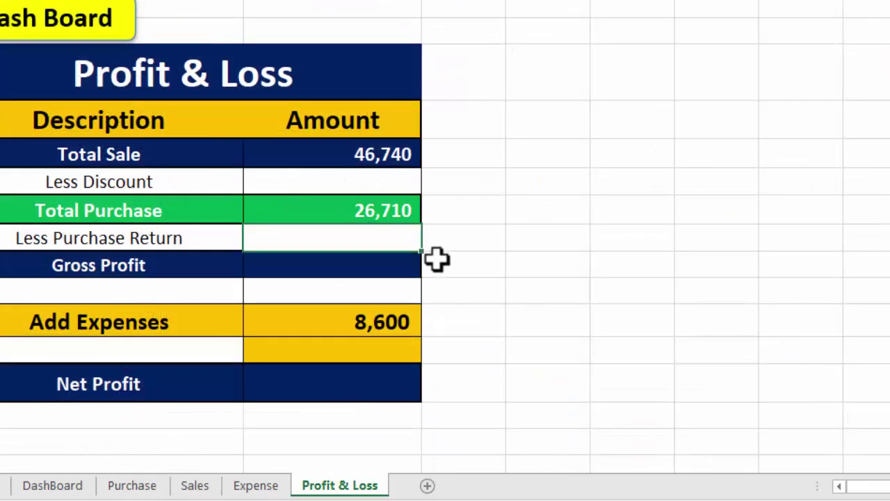
# - Set Gross Profit to Total Sale minus Total Purchase
pyautogui.click(441, 267)
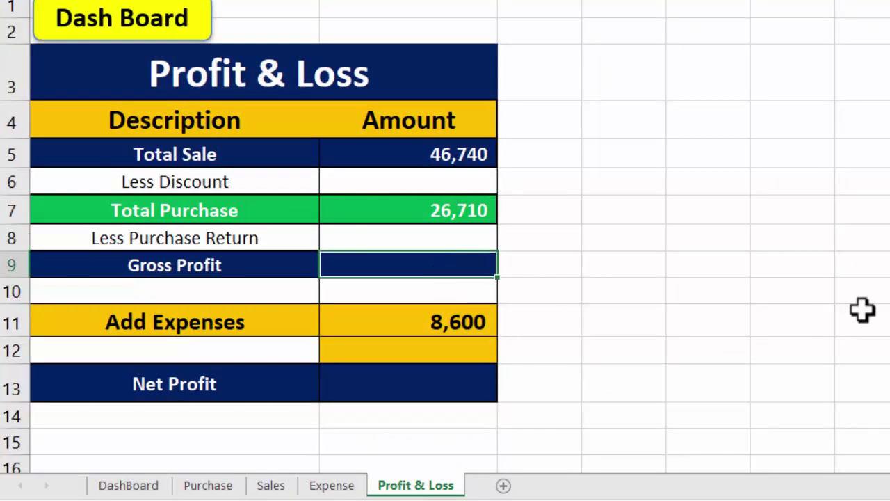
pyautogui.write('=')
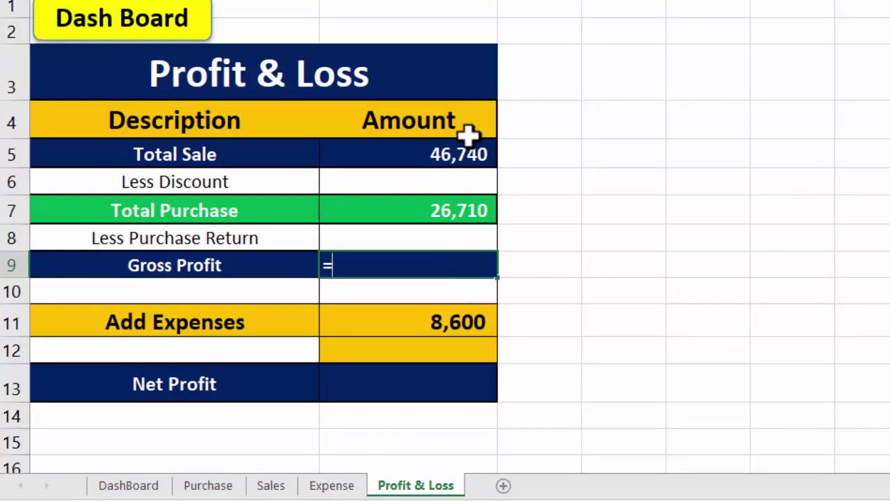
pyautogui.click(436, 156)
pyautogui.write('-')
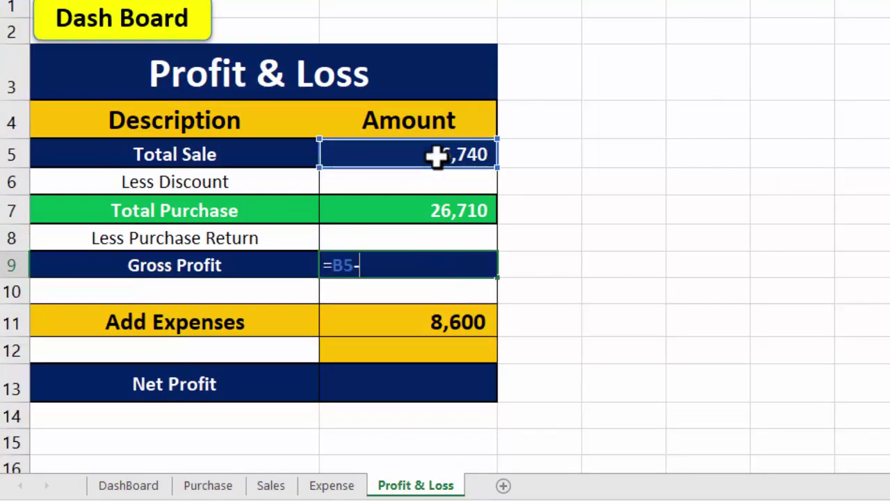
pyautogui.click(468, 210)
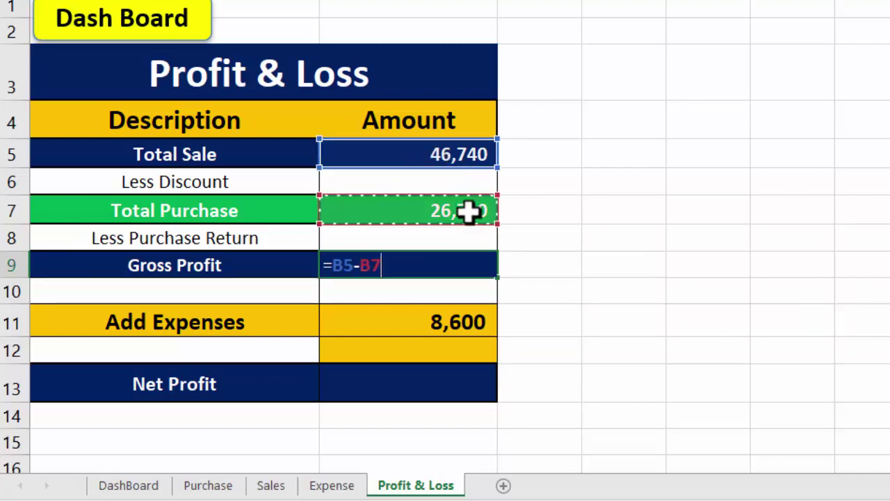
pyautogui.press('Return')
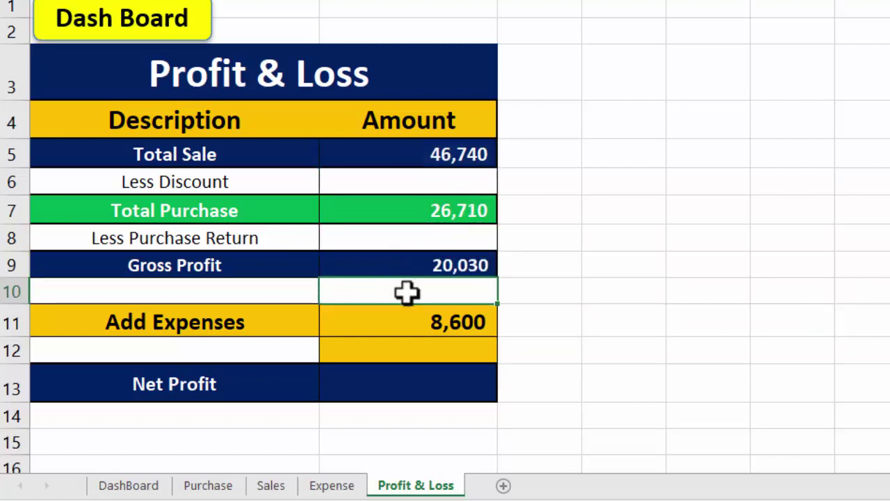
# - Link Add Expenses to the Expense sheet total of 8,600
pyautogui.click(427, 314)
pyautogui.write('=')
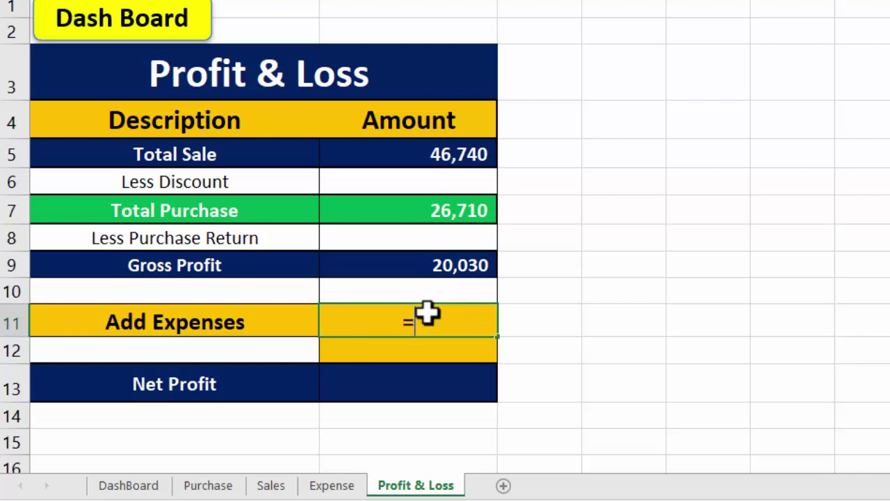
pyautogui.click(330, 487)
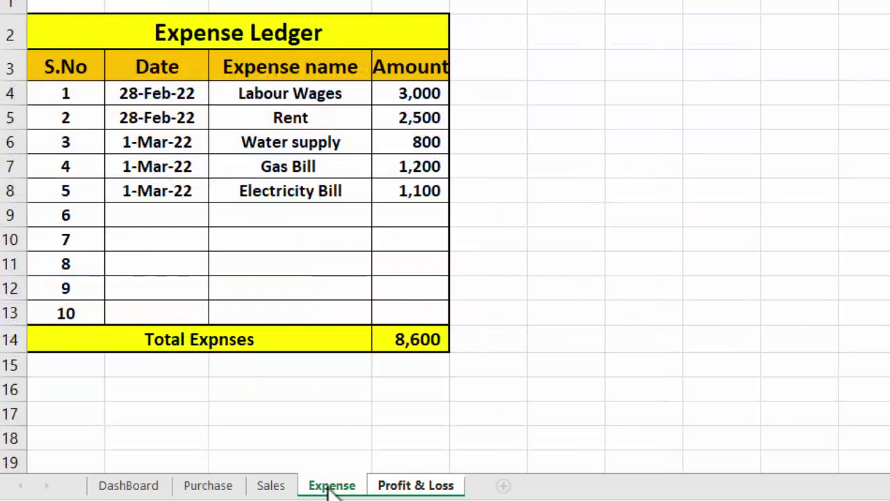
pyautogui.click(424, 339)
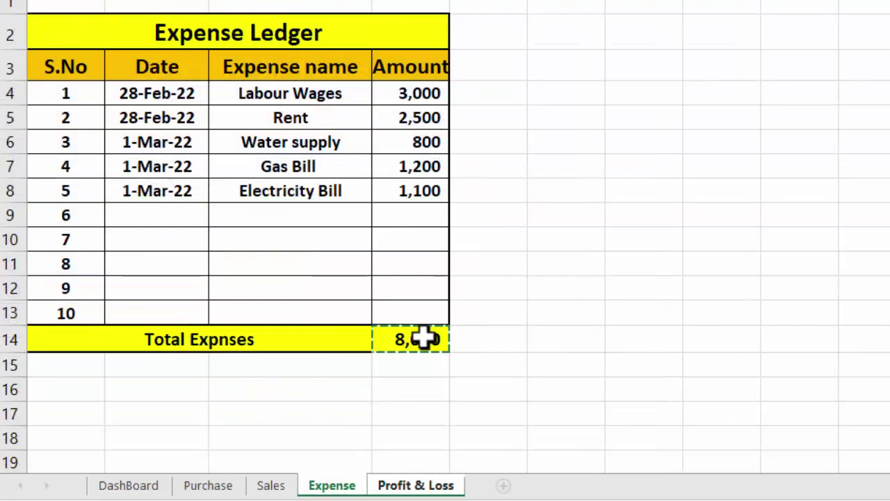
pyautogui.press('Return')
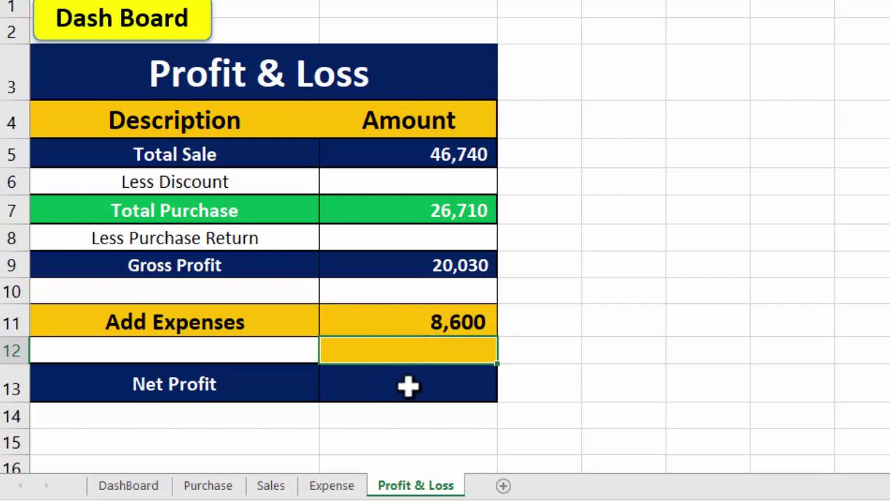
# - Set Net Profit to Gross Profit minus Add Expenses, giving 11,430
pyautogui.click(408, 386)
pyautogui.doubleClick(408, 386)
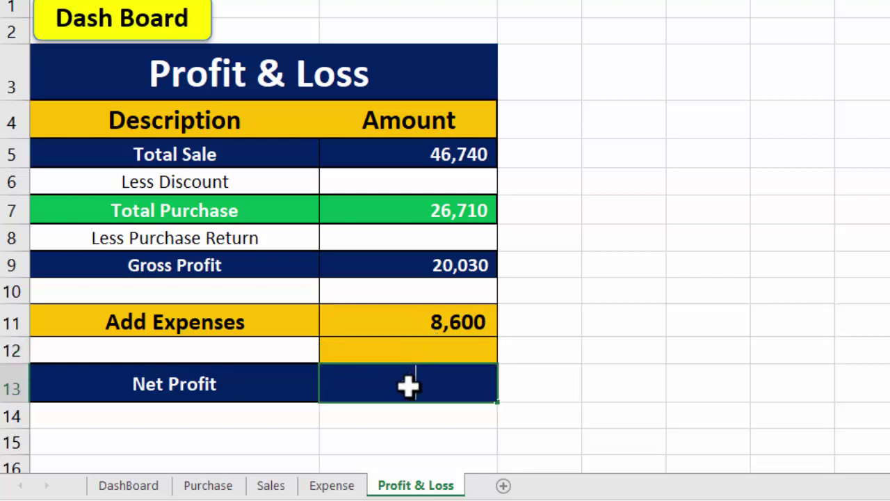
pyautogui.write('=')
pyautogui.click(451, 261)
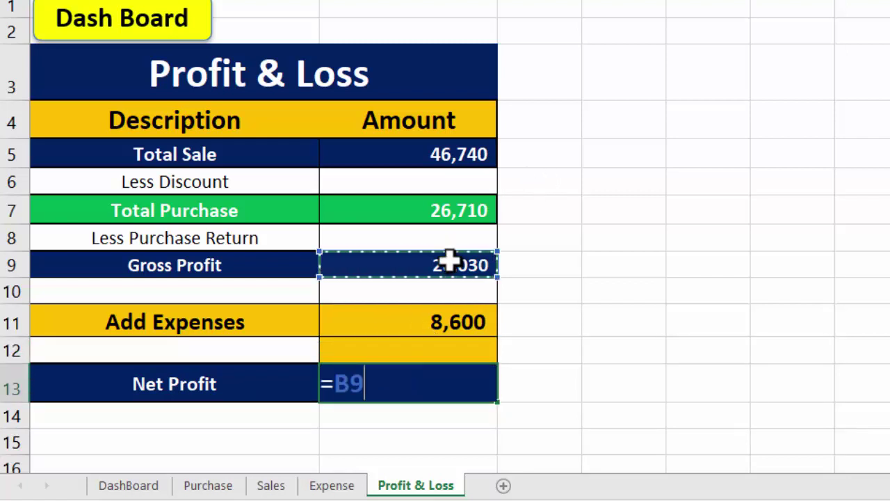
pyautogui.write('-')
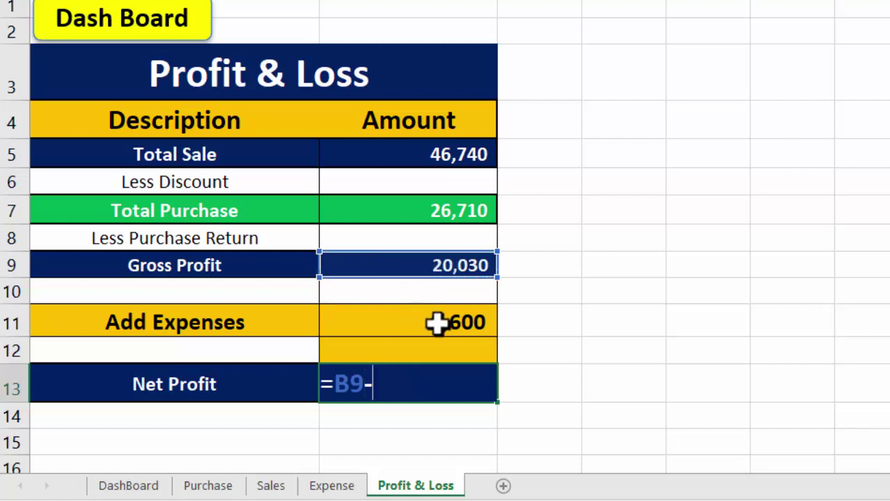
pyautogui.click(437, 322)
pyautogui.press('Return')
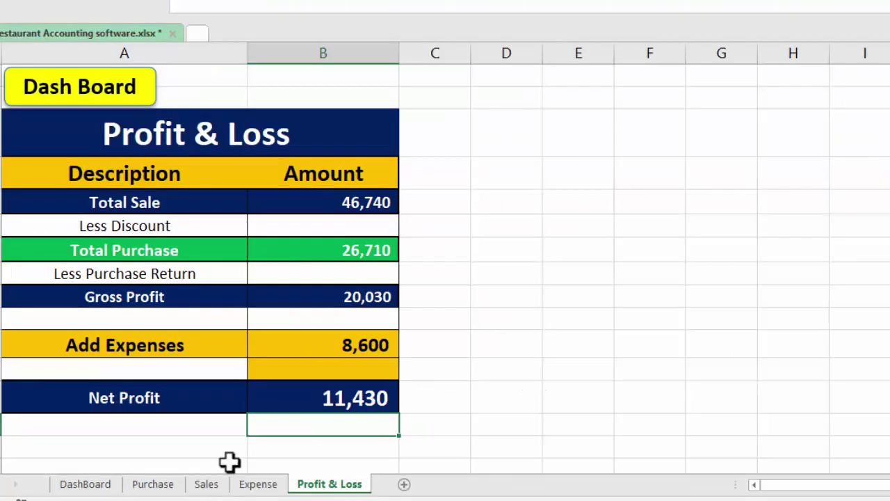
# - Set the Purchase sheet's Available Cash to the Sales total minus the Purchase and Expense totals
pyautogui.click(153, 484)
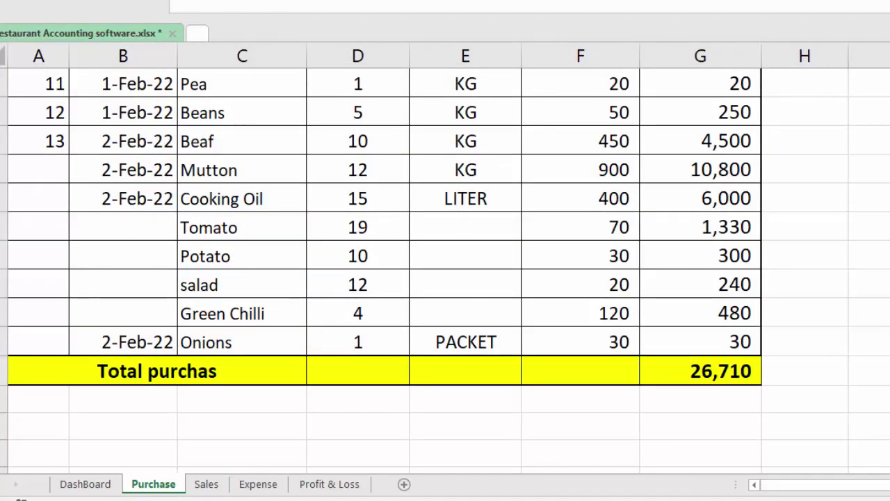
pyautogui.scroll(4, 445, 278)
pyautogui.scroll(1, 445, 278)
pyautogui.click(731, 92)
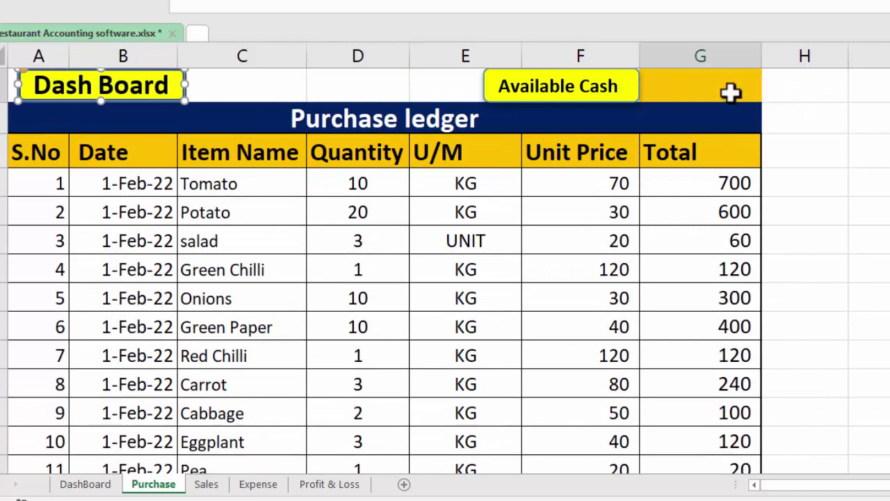
pyautogui.click(730, 92)
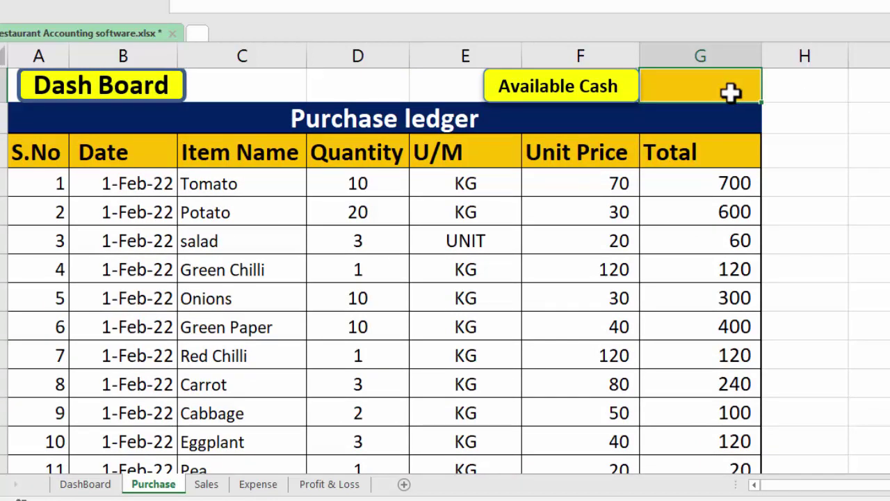
pyautogui.write('=')
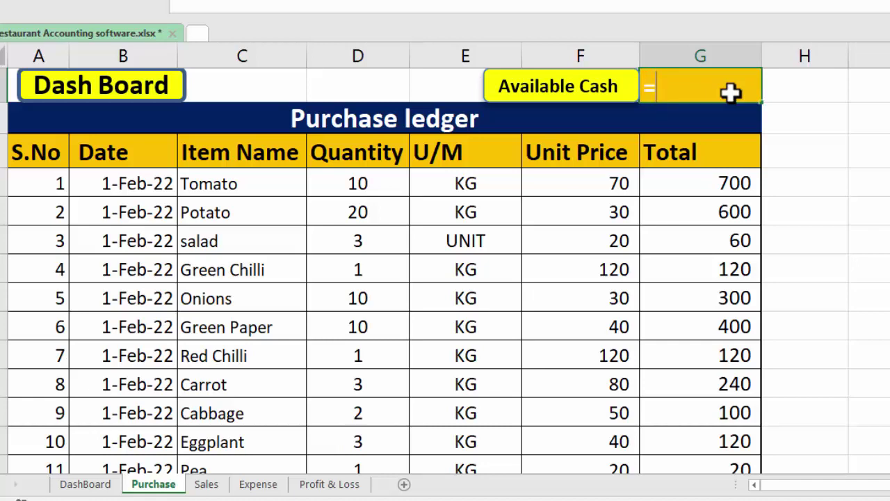
pyautogui.click(206, 484)
pyautogui.click(618, 295)
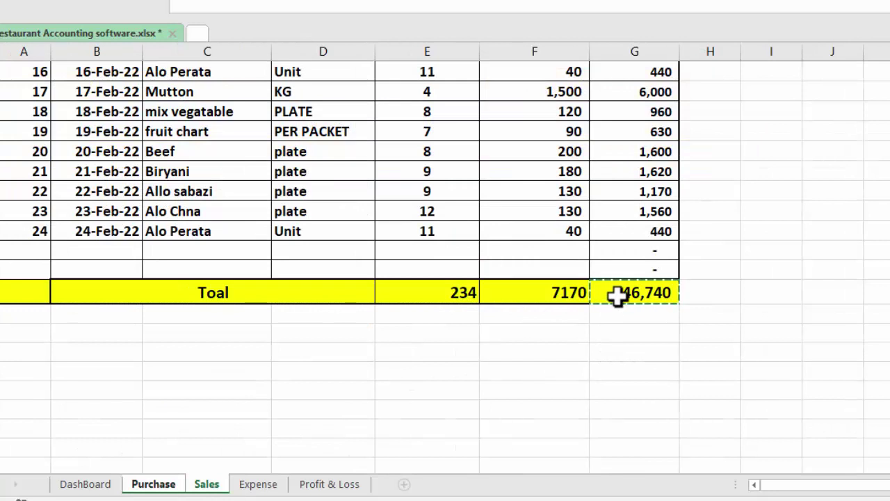
pyautogui.press('Return')
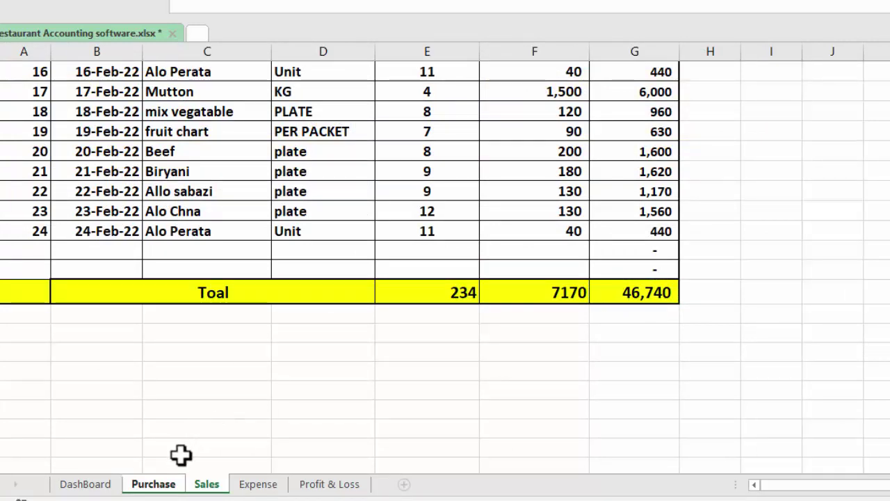
pyautogui.click(164, 485)
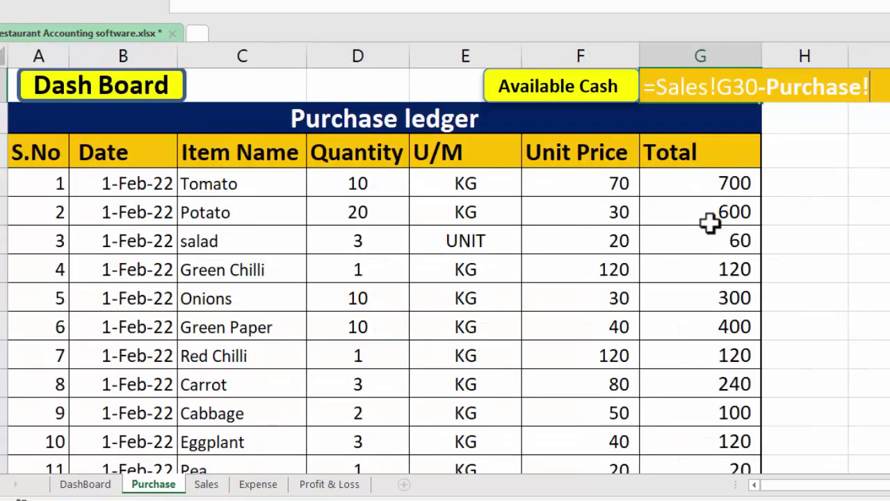
pyautogui.scroll(-3, 704, 418)
pyautogui.click(704, 471)
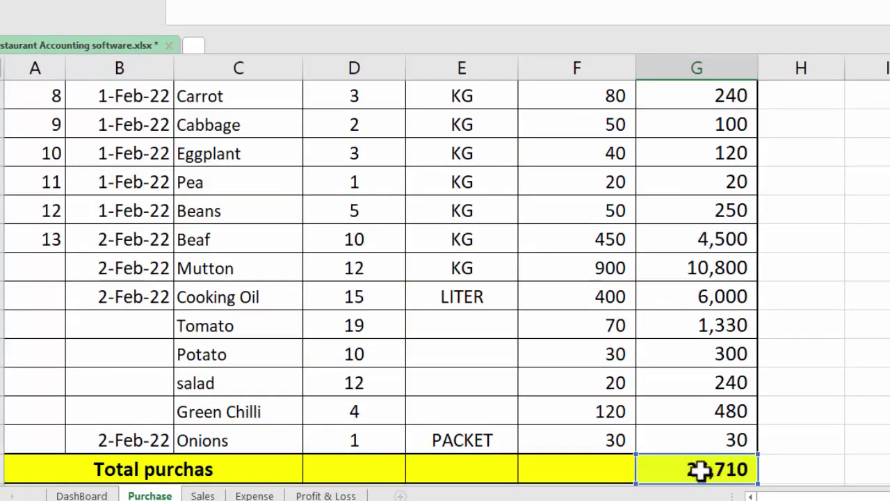
pyautogui.click(252, 494)
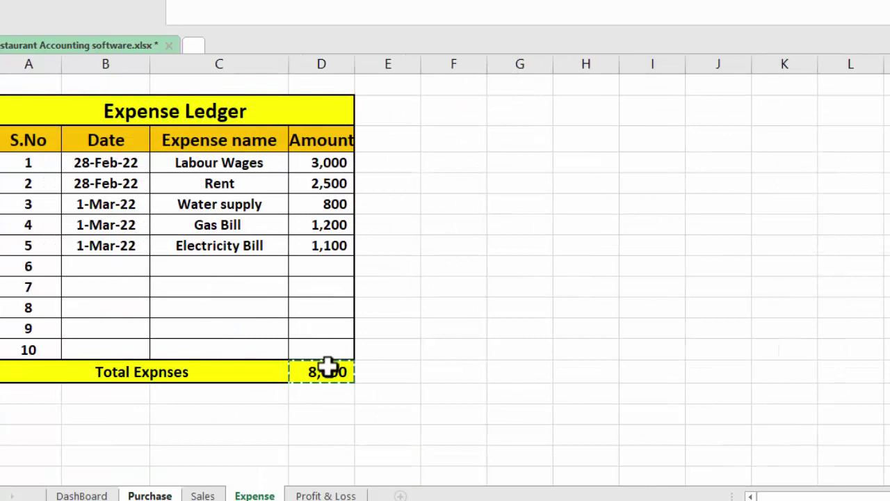
pyautogui.press('Return')
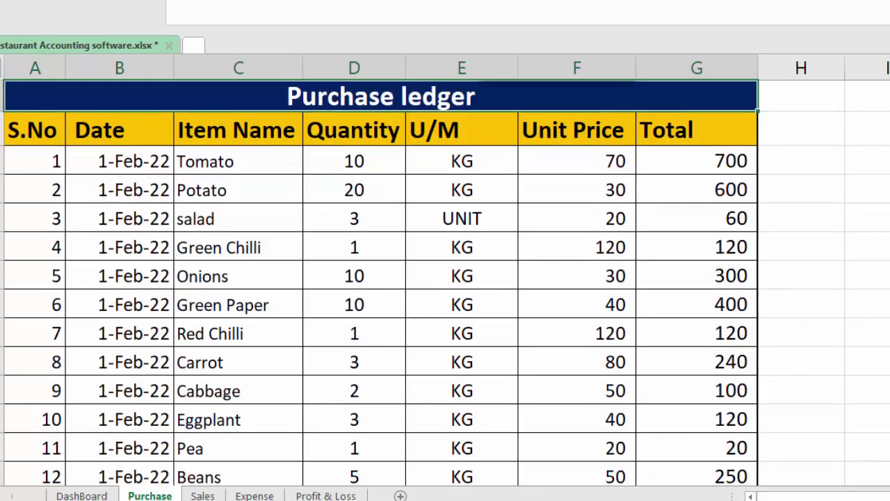
# - Recolour the 11,430 Available Cash amount in dark text, then start a formula on Sales
pyautogui.scroll(1, 445, 283)
pyautogui.click(711, 97)
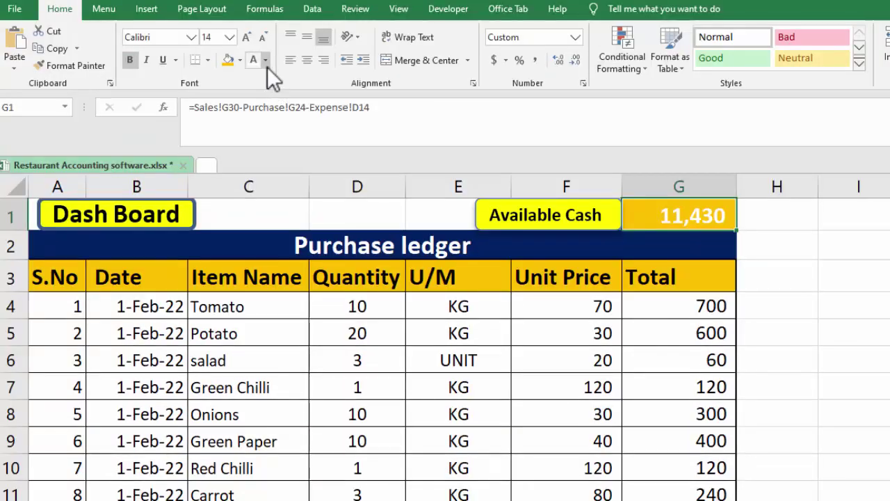
pyautogui.click(266, 59)
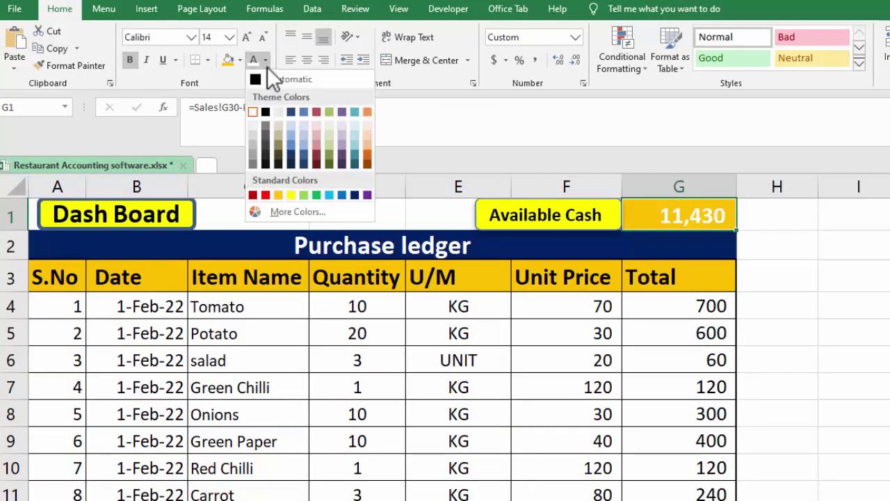
pyautogui.click(265, 110)
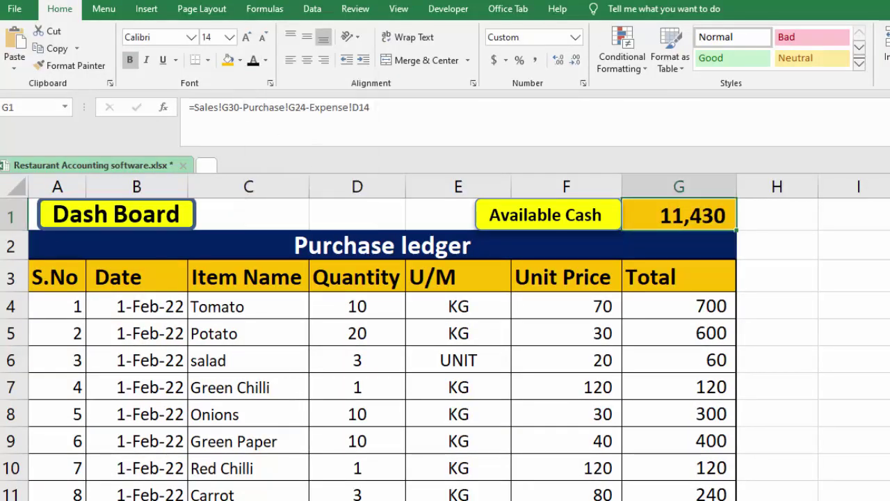
pyautogui.write('=')
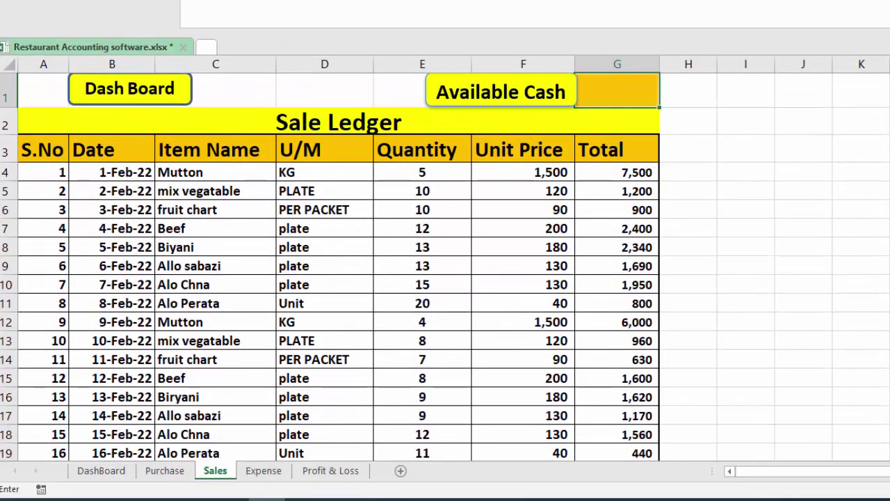
# - Build the Sales Available Cash formula from the 46,740 sales, 26,710 purchase and expense totals
pyautogui.scroll(-6, 703, 269)
pyautogui.click(630, 292)
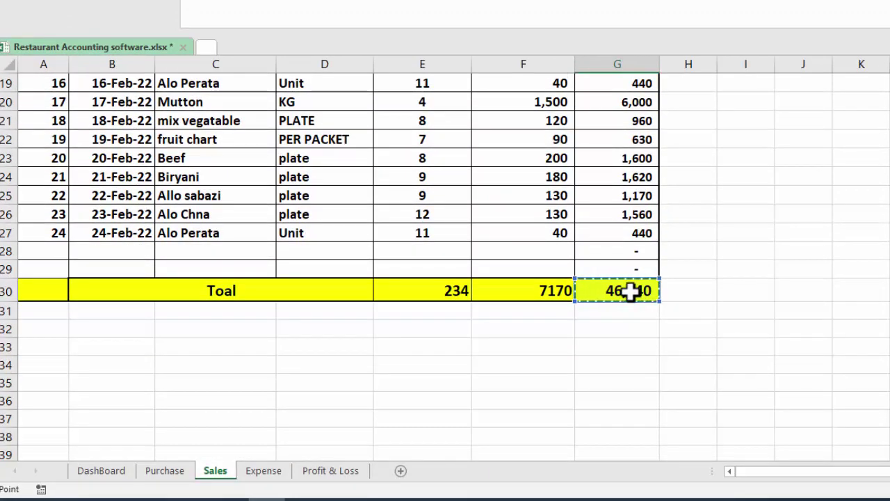
pyautogui.click(167, 472)
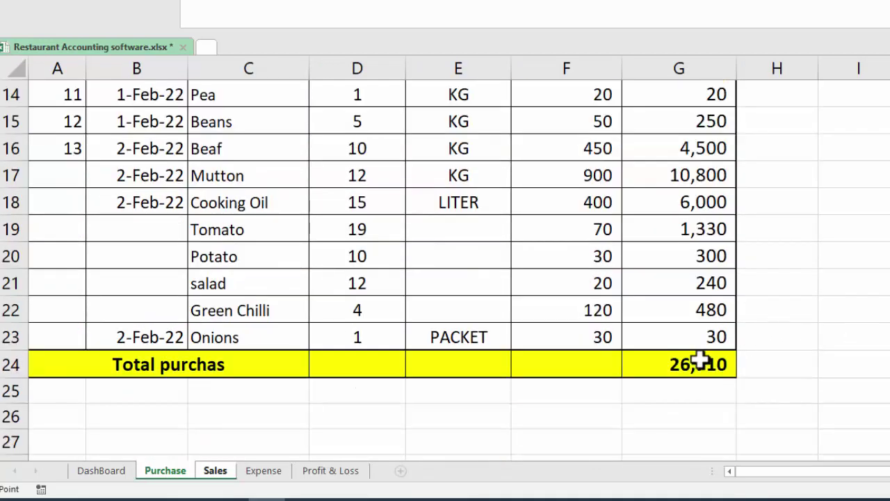
pyautogui.click(699, 362)
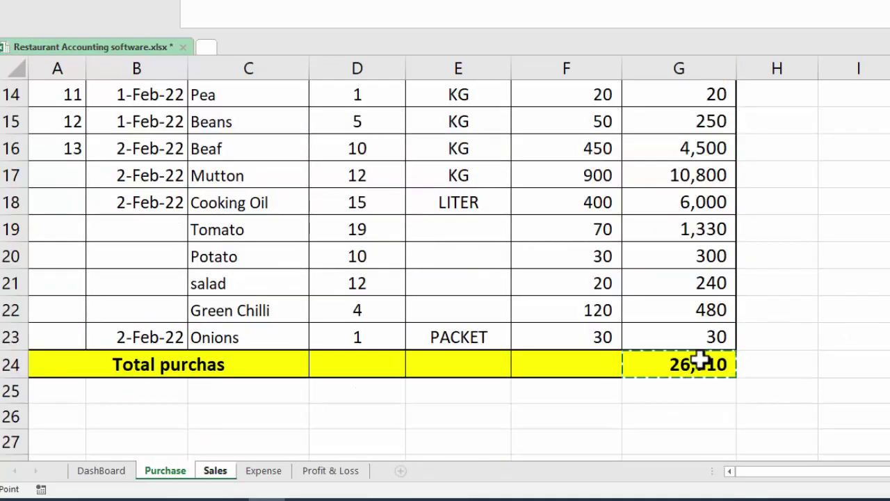
pyautogui.click(274, 475)
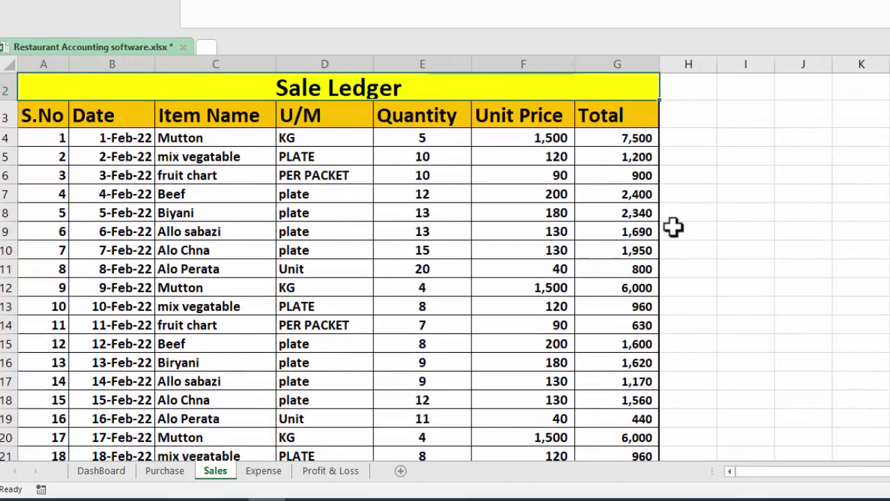
pyautogui.scroll(1, 445, 264)
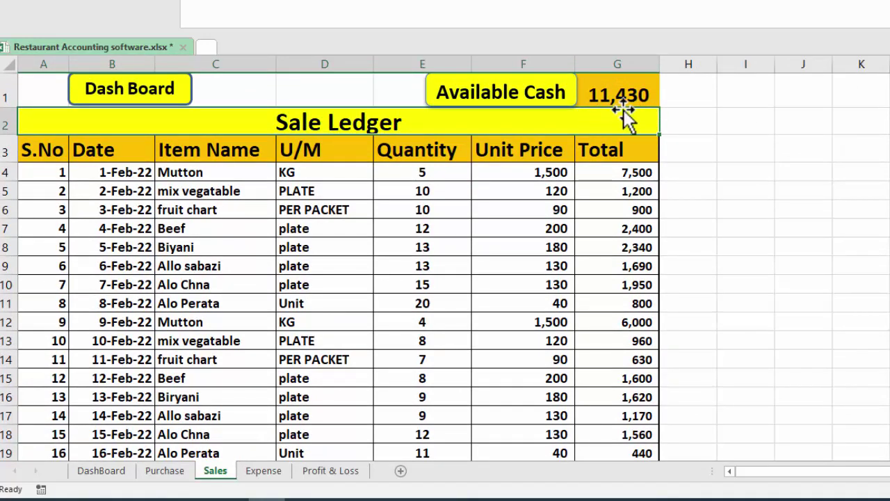
# - Move via the Purchase sheet to Profit & Loss and review its 11,430 Net Profit
pyautogui.click(174, 473)
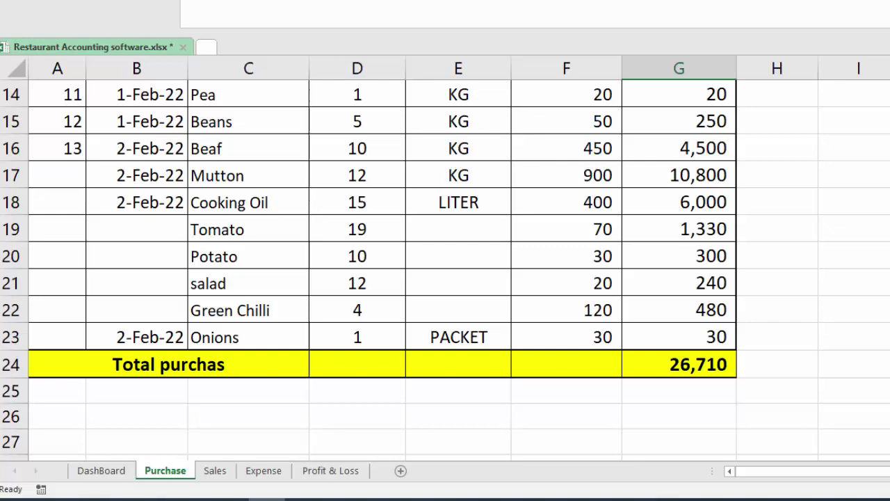
pyautogui.scroll(5, 446, 270)
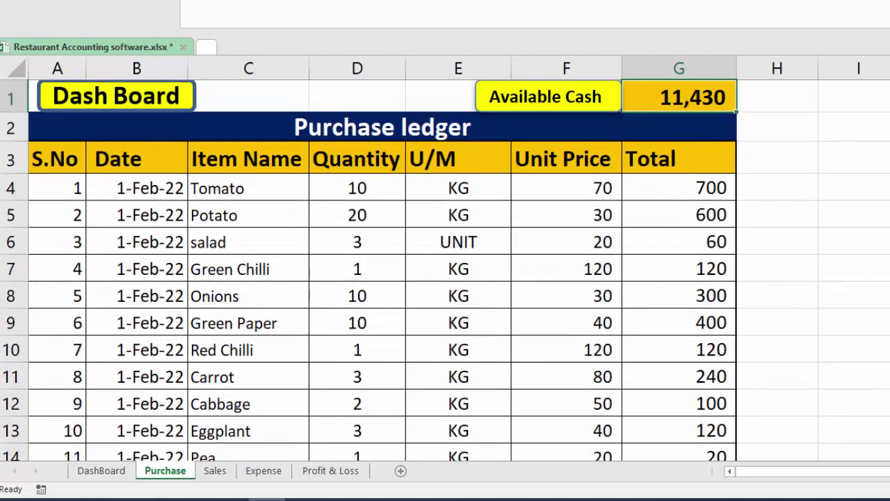
pyautogui.click(330, 472)
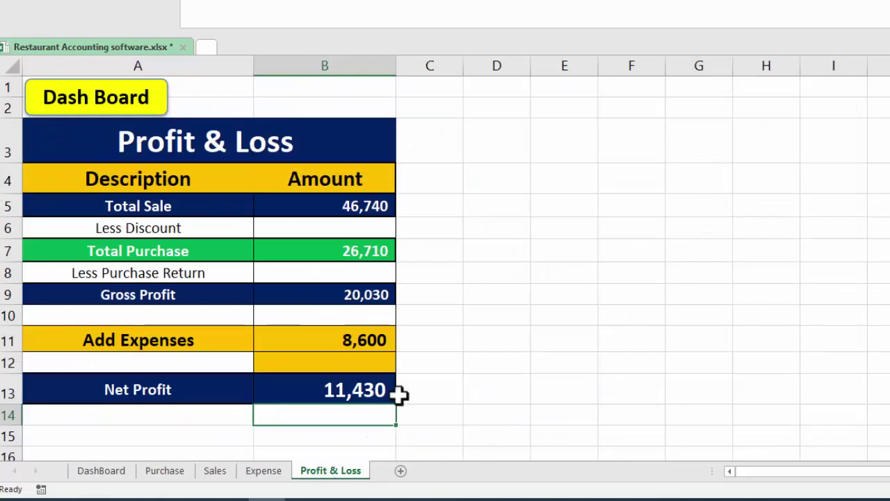
pyautogui.click(464, 393)
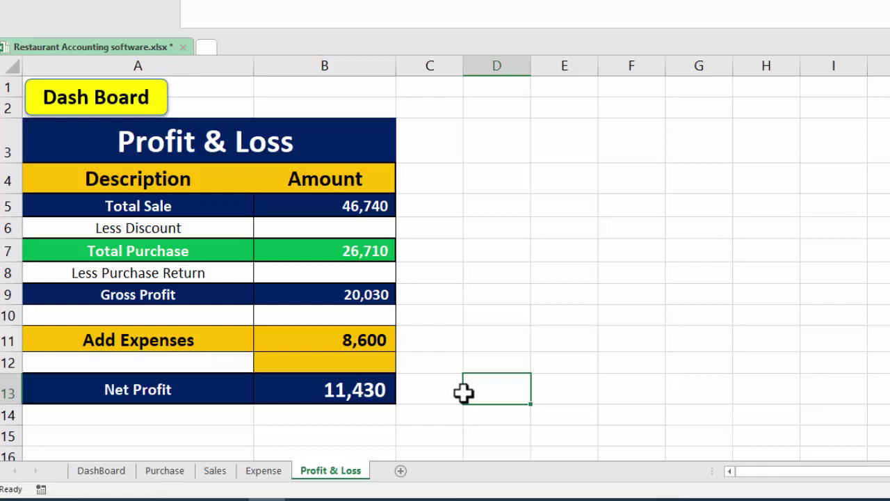
pyautogui.click(669, 303)
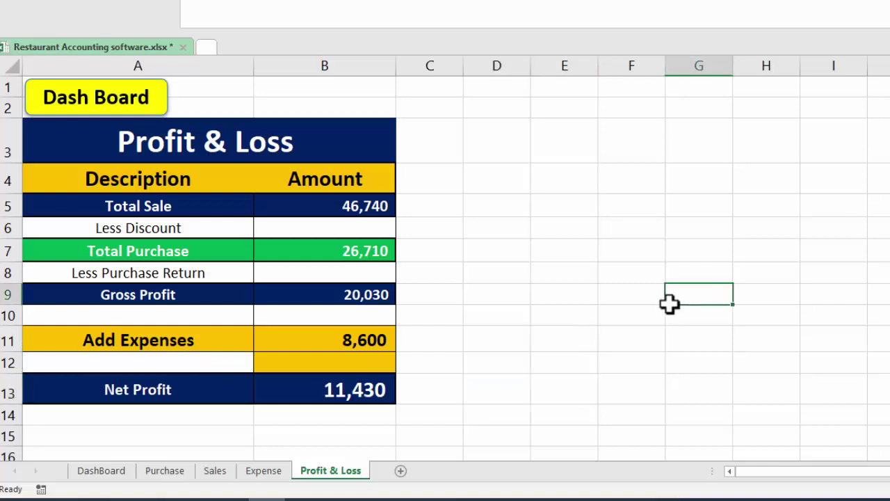